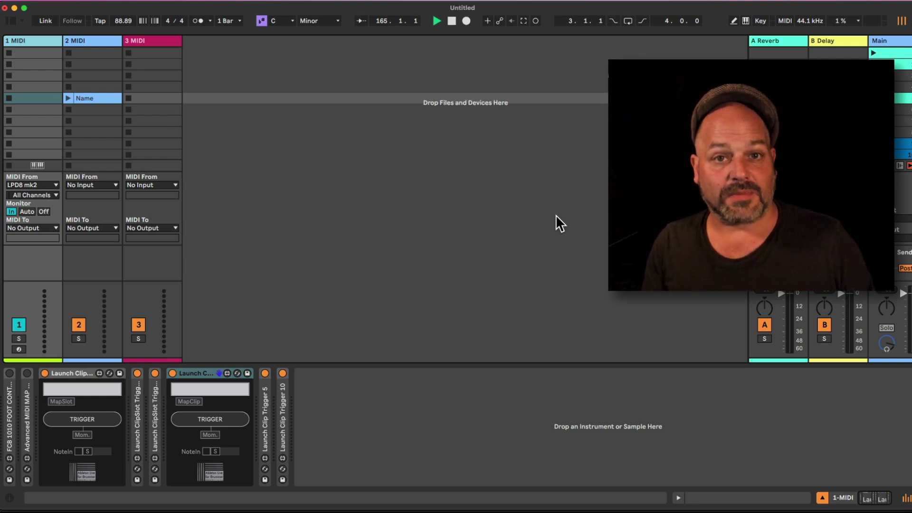
{"action": "left_click", "coordinate": [556, 215]}
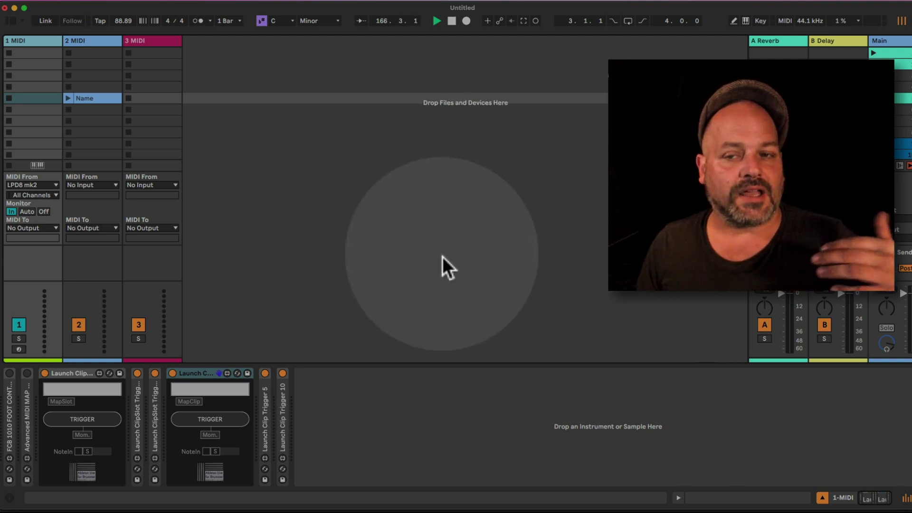
{"action": "left_click", "coordinate": [77, 375]}
{"action": "left_click", "coordinate": [208, 375]}
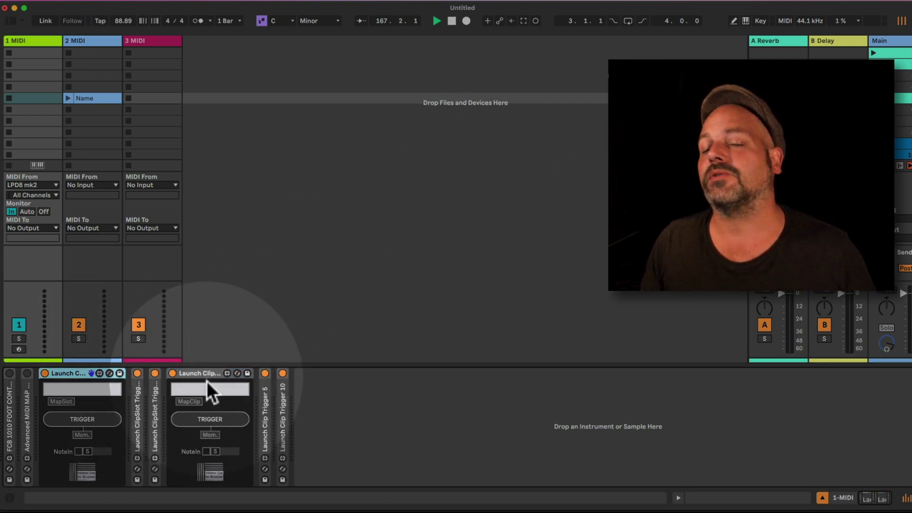
{"action": "left_click", "coordinate": [203, 378]}
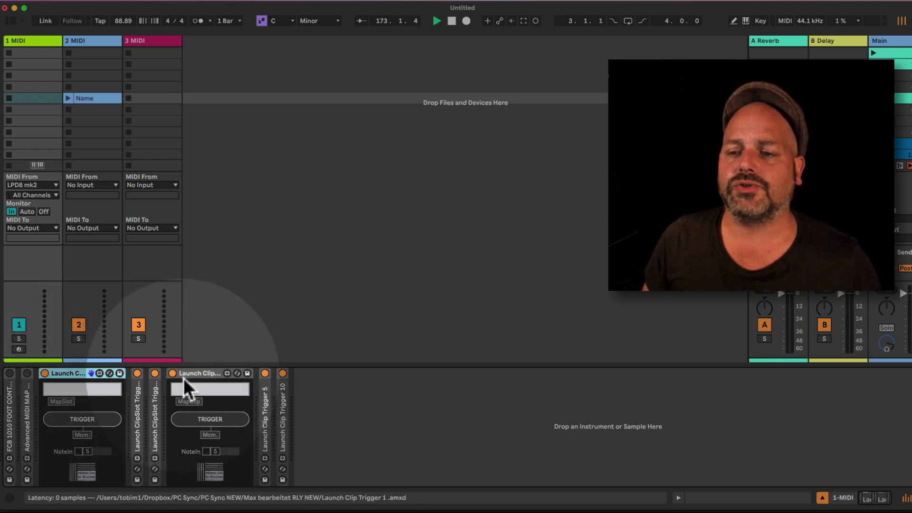
{"action": "left_click", "coordinate": [80, 374]}
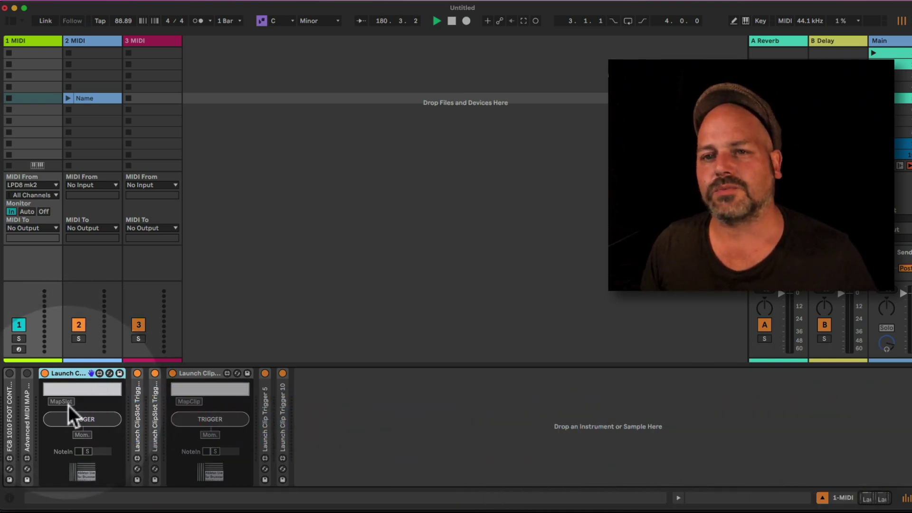
{"action": "left_click", "coordinate": [97, 144]}
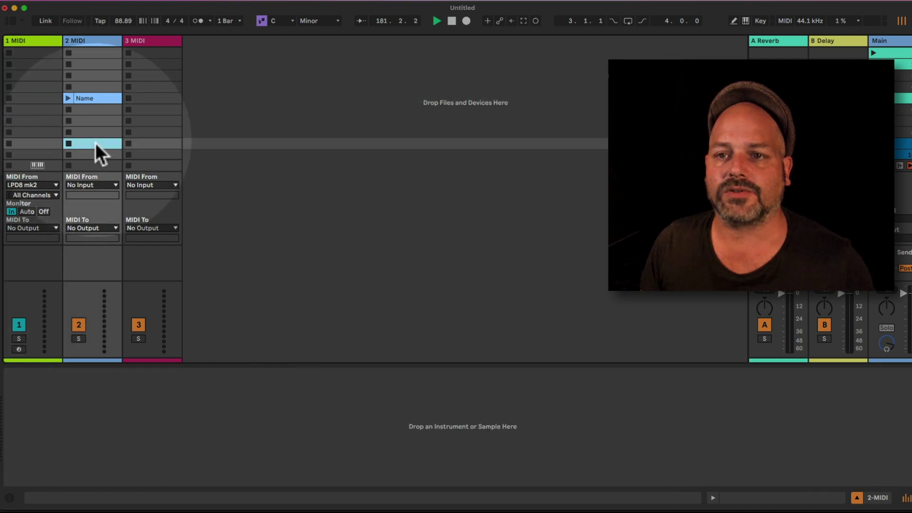
{"action": "left_click", "coordinate": [54, 143]}
{"action": "left_click", "coordinate": [31, 39]}
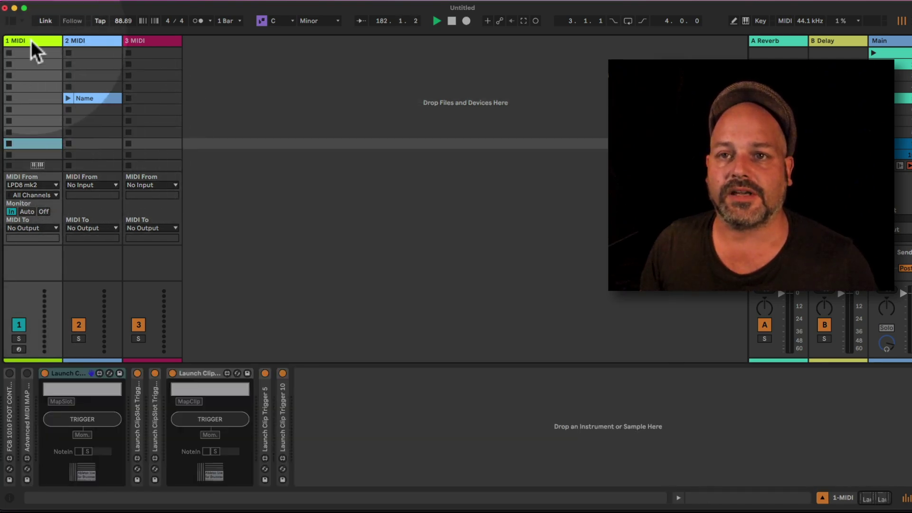
{"action": "left_click", "coordinate": [42, 416]}
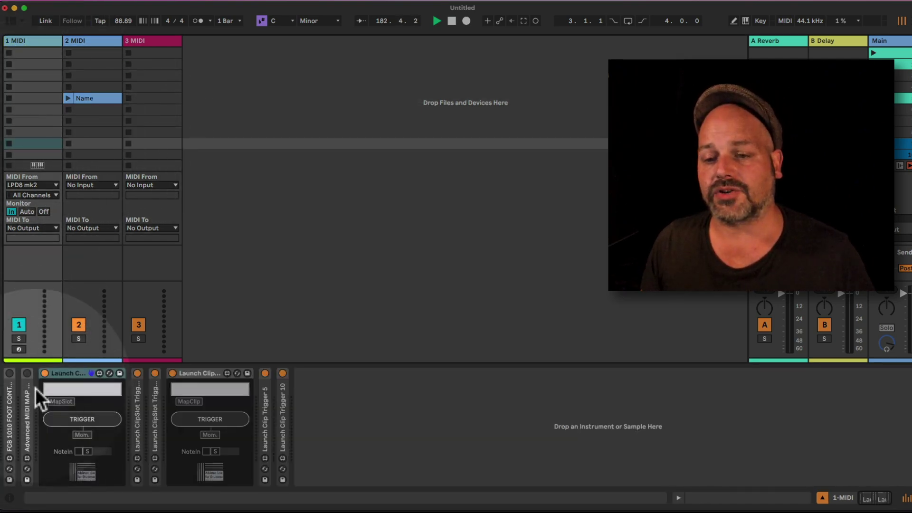
Map the first Launch ClipSlot Trigger device on track 1 MIDI to clip slot 10 of track 2 MIDI
{"action": "left_click", "coordinate": [62, 402]}
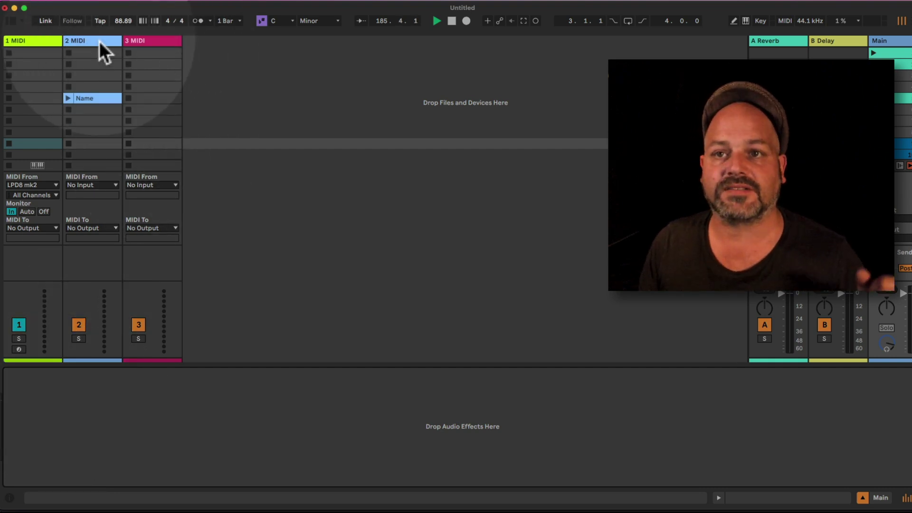
{"action": "left_click", "coordinate": [101, 42]}
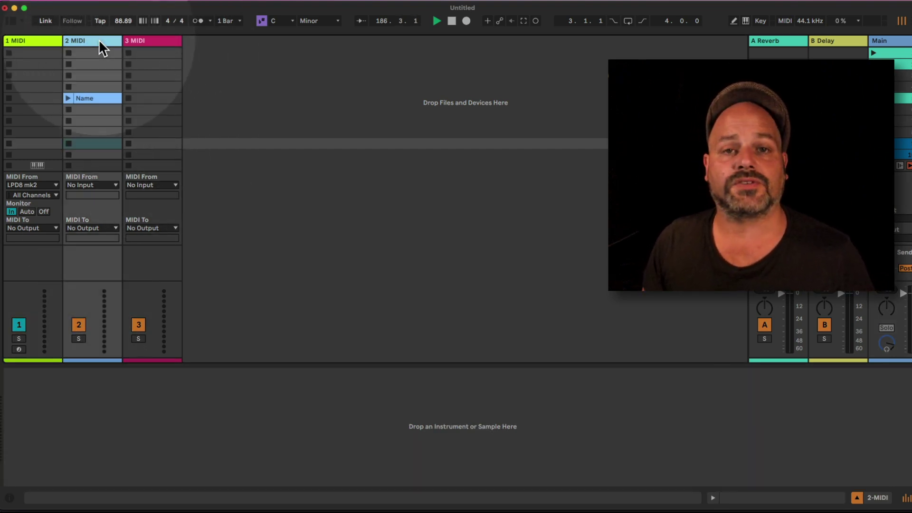
{"action": "left_click", "coordinate": [100, 154]}
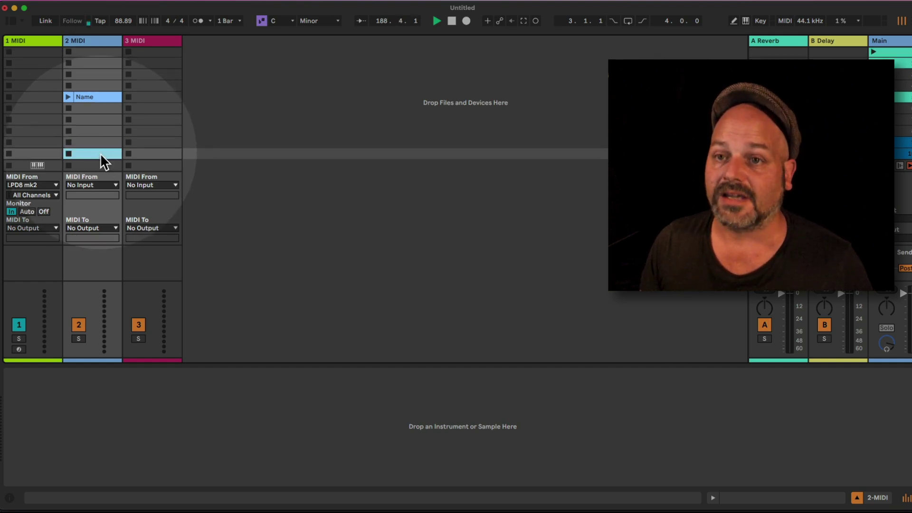
{"action": "left_click", "coordinate": [40, 38]}
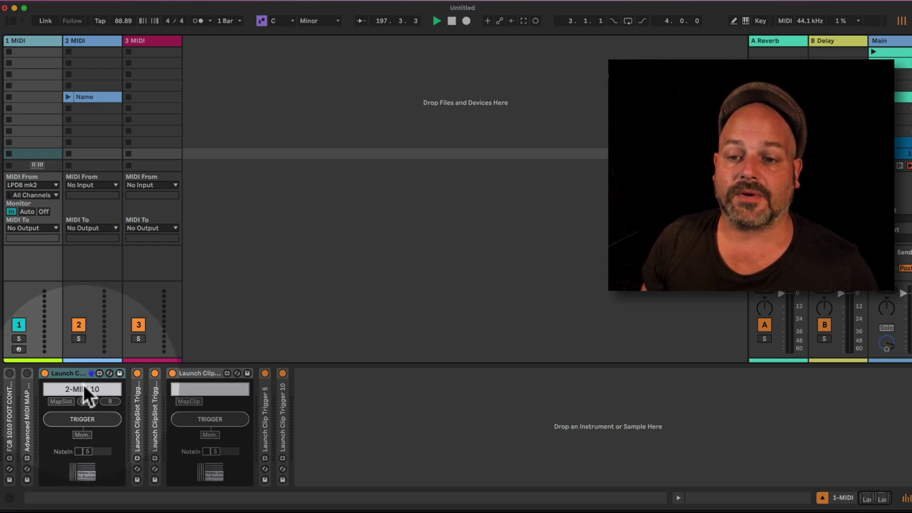
Test the mapped trigger by launching a temporary empty clip in slot 10 of track 2 MIDI, and delete that clip
{"action": "left_click", "coordinate": [97, 420]}
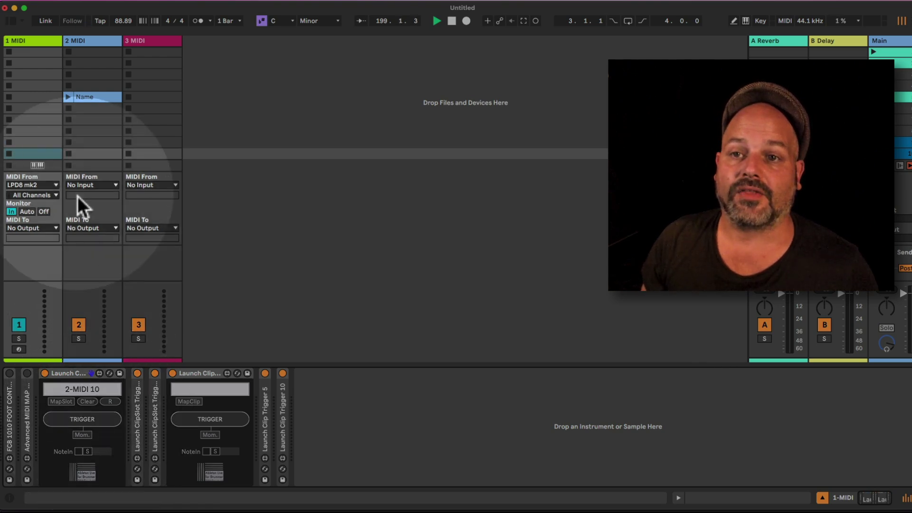
{"action": "double_click", "coordinate": [84, 154]}
{"action": "left_click", "coordinate": [85, 39]}
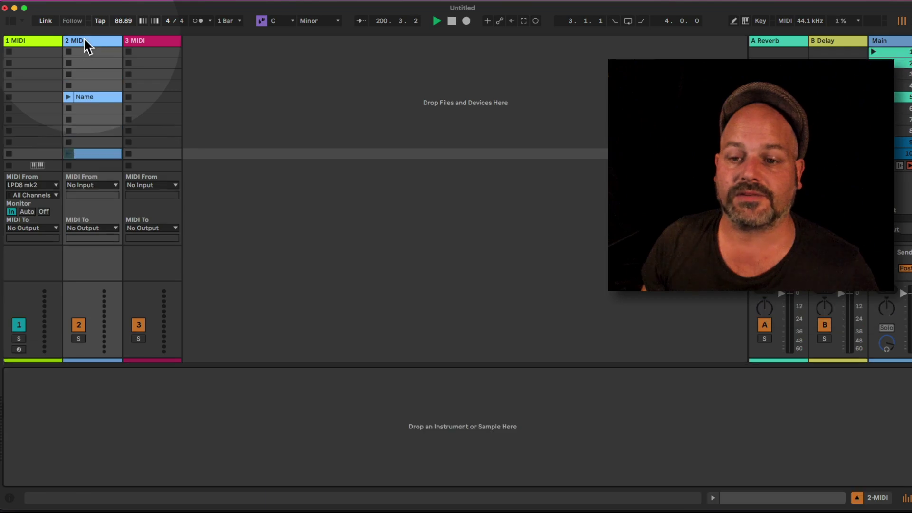
{"action": "left_click", "coordinate": [39, 39]}
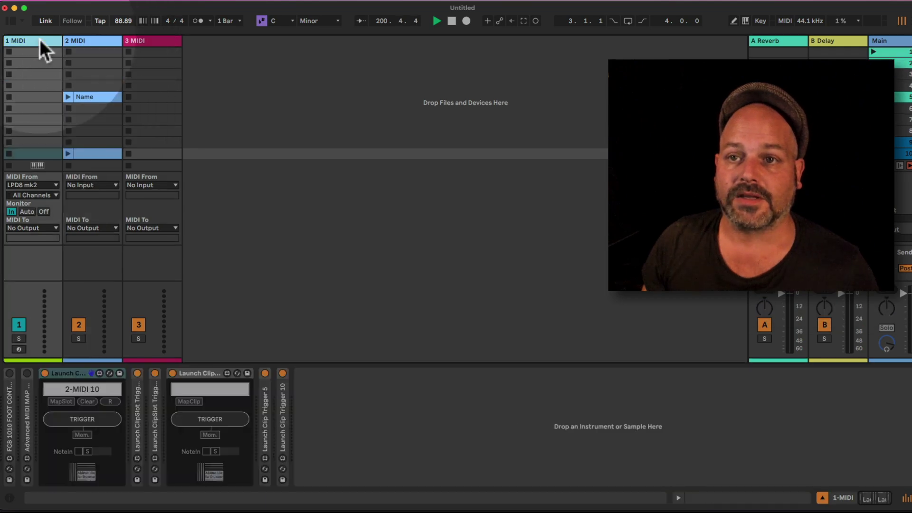
{"action": "left_click", "coordinate": [84, 419]}
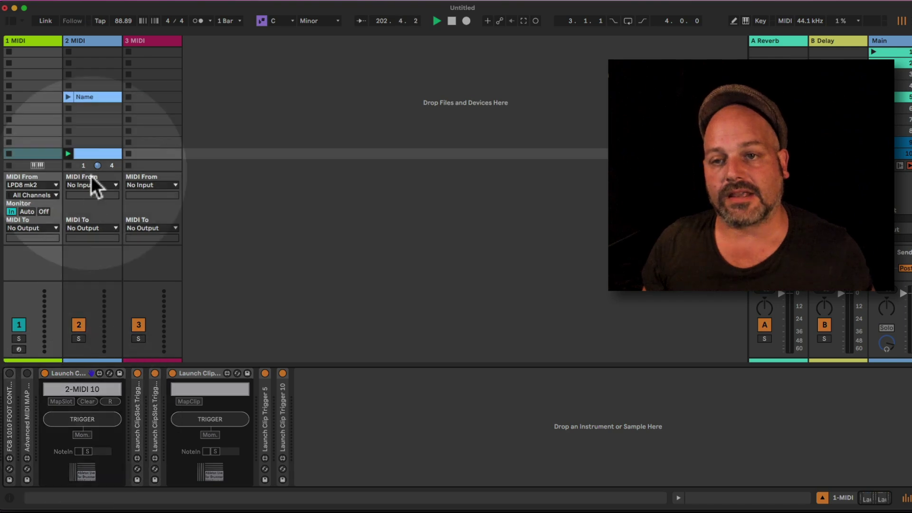
{"action": "left_click", "coordinate": [98, 155]}
{"action": "key", "text": "Delete"}
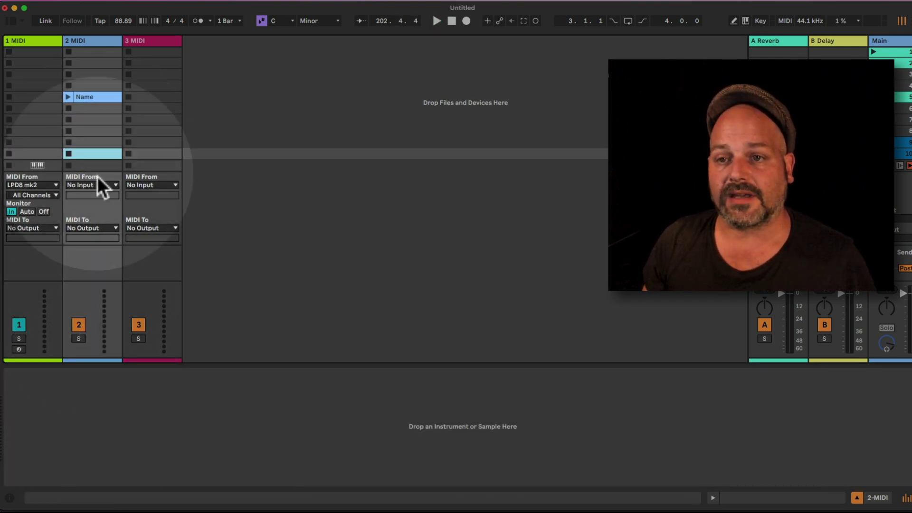
Set track 2 MIDI's input to Computer Keyboard with monitoring set to In, and arm the track for recording
{"action": "left_click", "coordinate": [98, 185]}
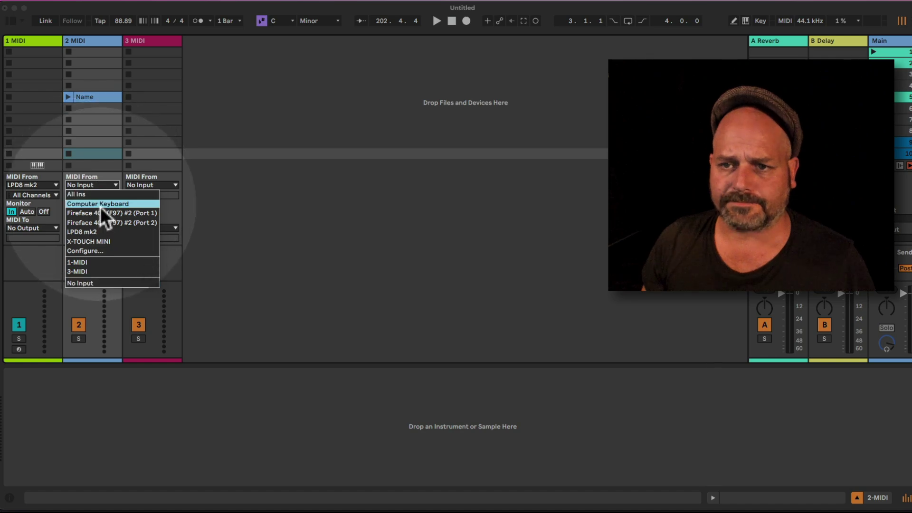
{"action": "left_click", "coordinate": [99, 204]}
{"action": "left_click", "coordinate": [71, 212]}
{"action": "left_click", "coordinate": [86, 350]}
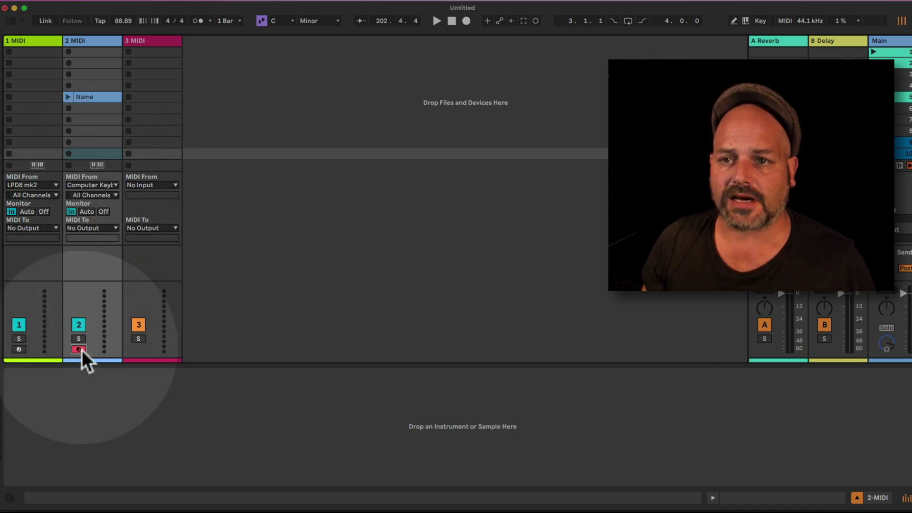
Record a test clip into slot 10 of track 2 MIDI using the mapped ClipSlot trigger, and delete the recorded clip
{"action": "left_click", "coordinate": [27, 40]}
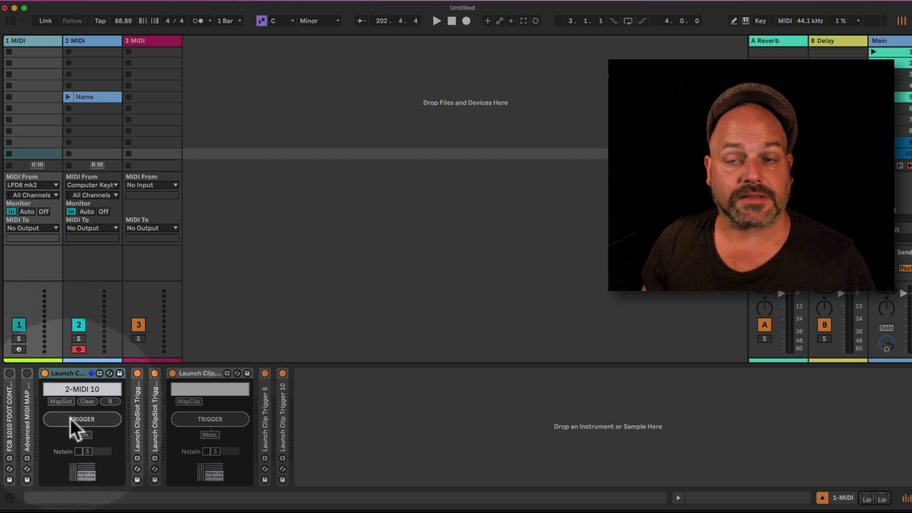
{"action": "left_click", "coordinate": [71, 418]}
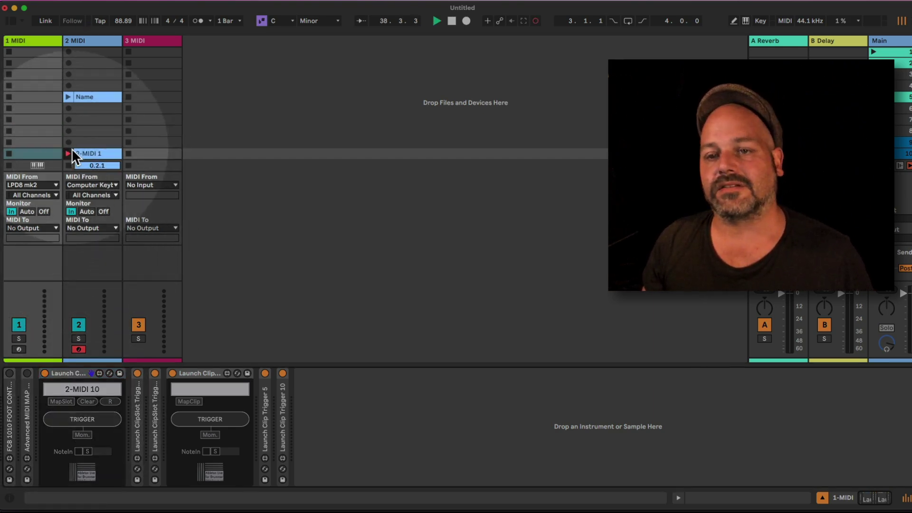
{"action": "left_click", "coordinate": [88, 420]}
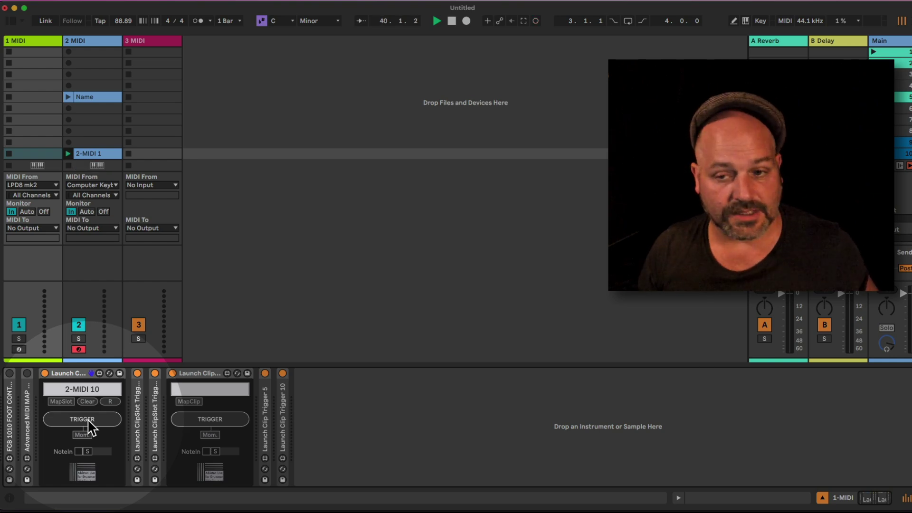
{"action": "left_click", "coordinate": [98, 153]}
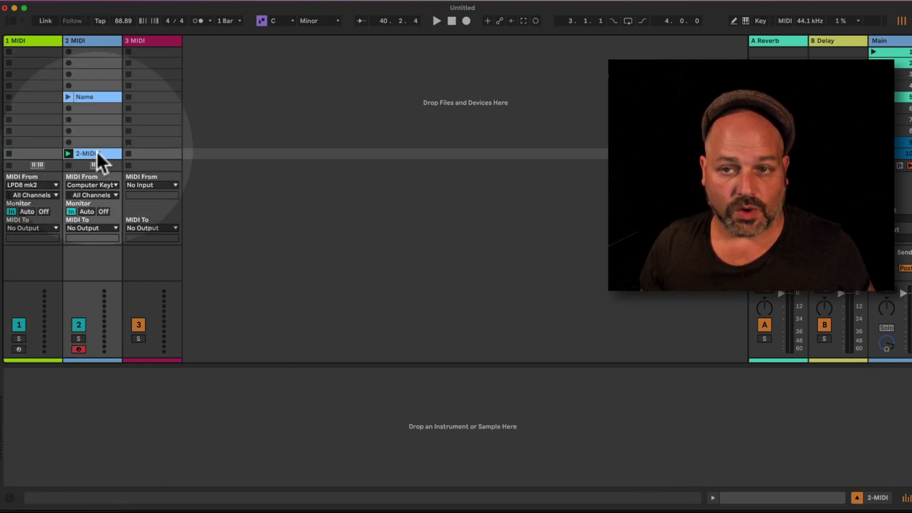
{"action": "key", "text": "Delete"}
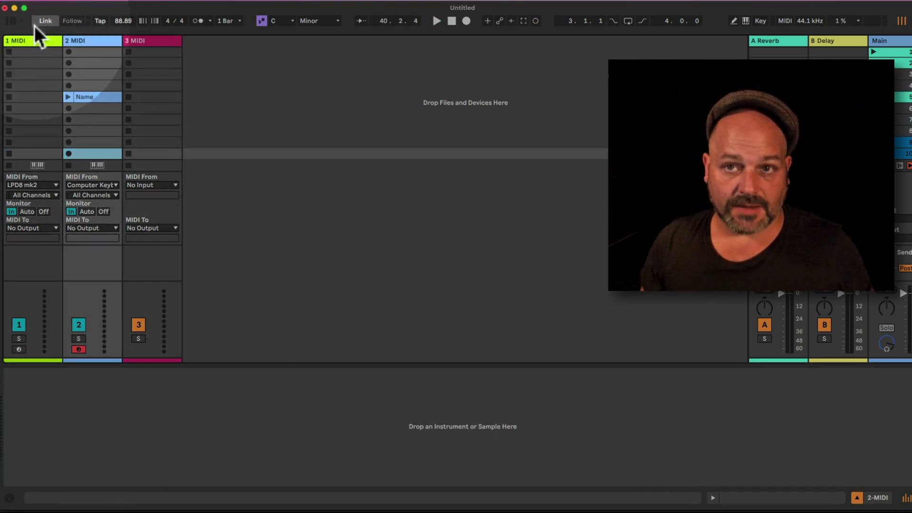
Insert two MIDI tracks after track 1 MIDI and record a clip into the shifted mapped slot with the ClipSlot trigger
{"action": "left_click", "coordinate": [35, 41]}
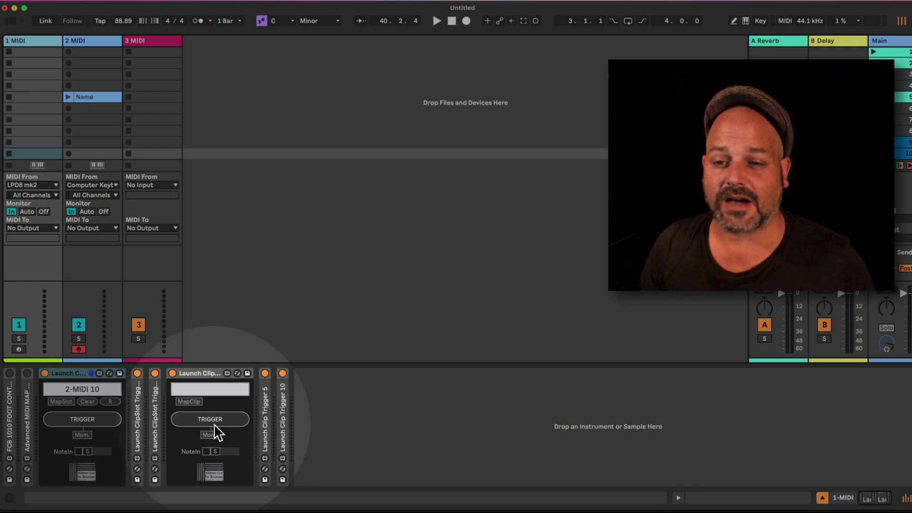
{"action": "left_click", "coordinate": [24, 39]}
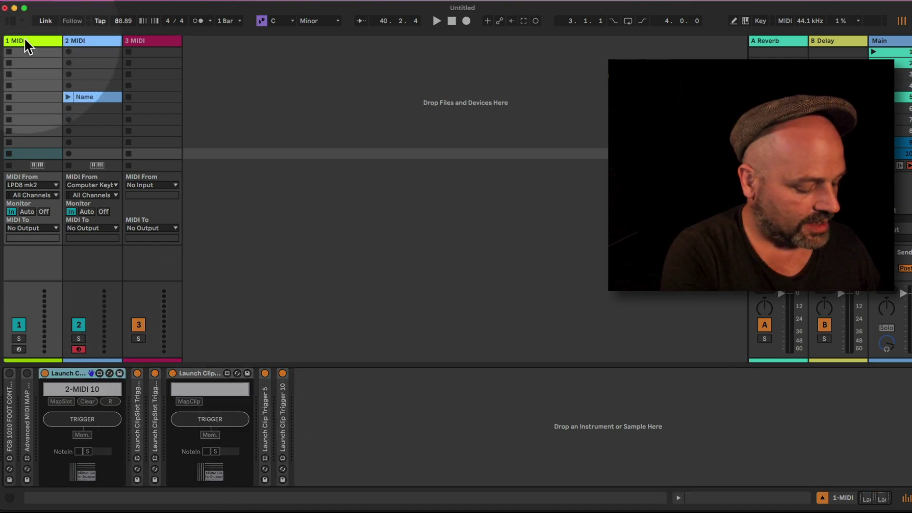
{"action": "key", "text": "super+shift+t"}
{"action": "key", "text": "super+shift+t"}
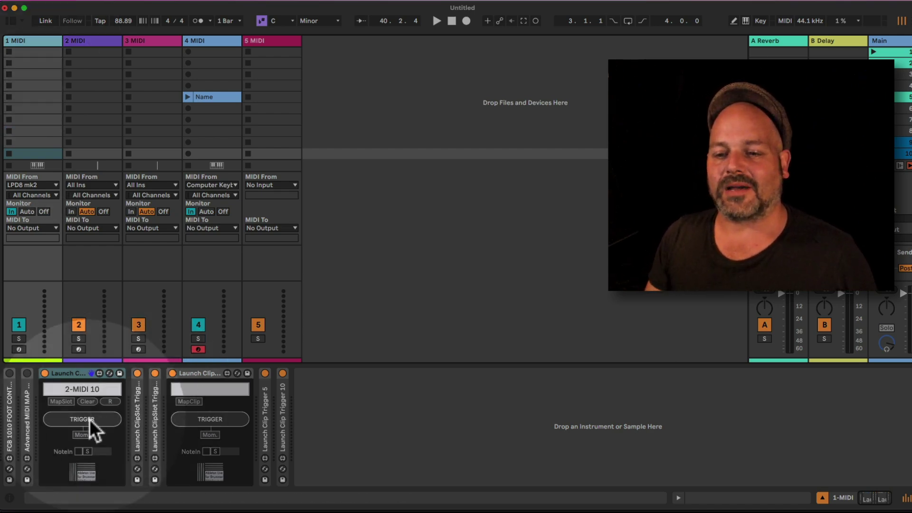
{"action": "left_click", "coordinate": [90, 419]}
{"action": "left_click", "coordinate": [91, 420]}
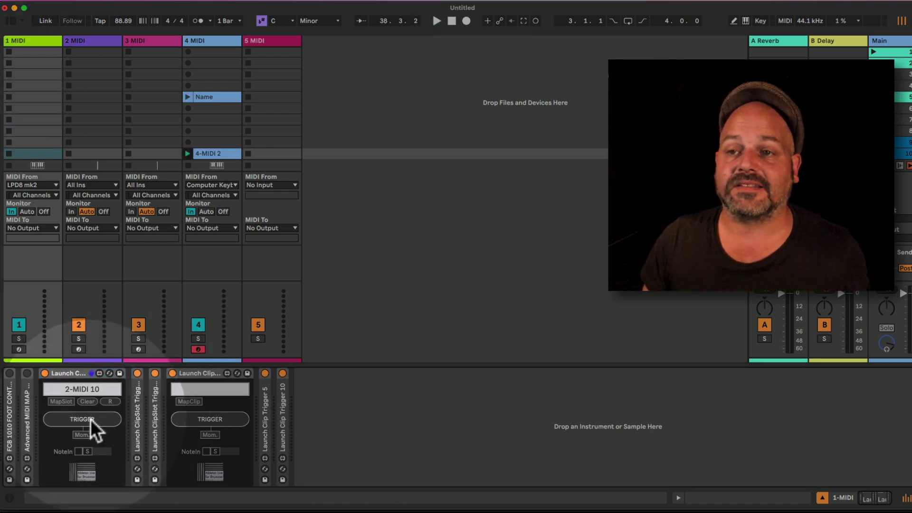
Refresh the mapped slot's name on the ClipSlot trigger device so it reads 4-MIDI 10
{"action": "left_click", "coordinate": [111, 401]}
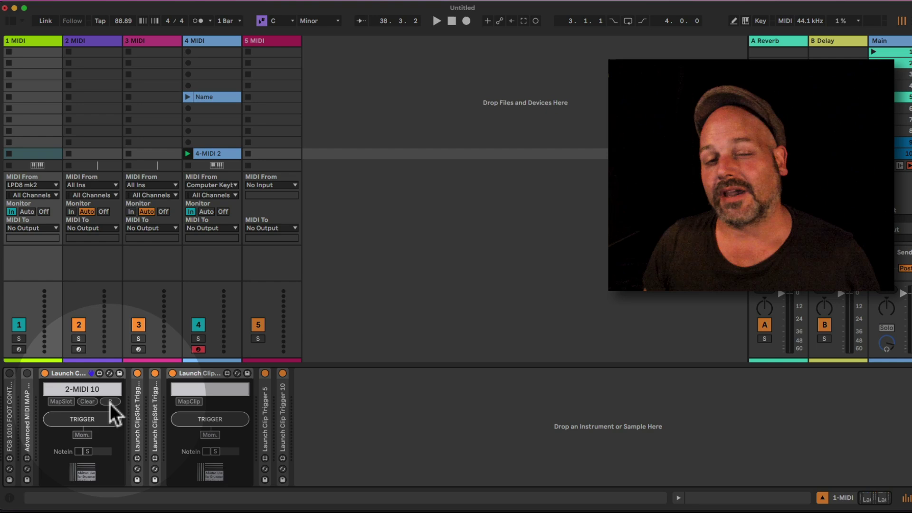
{"action": "left_click", "coordinate": [102, 417]}
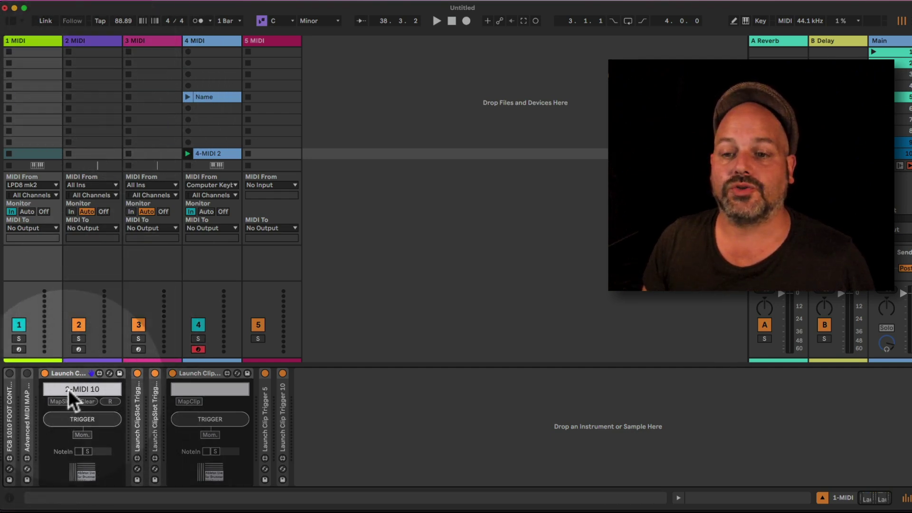
{"action": "left_click", "coordinate": [193, 42]}
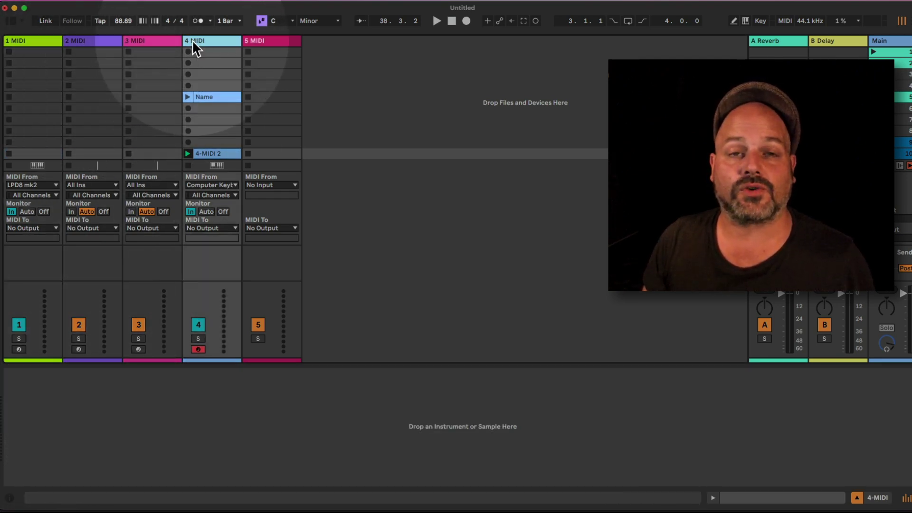
{"action": "left_click", "coordinate": [26, 43]}
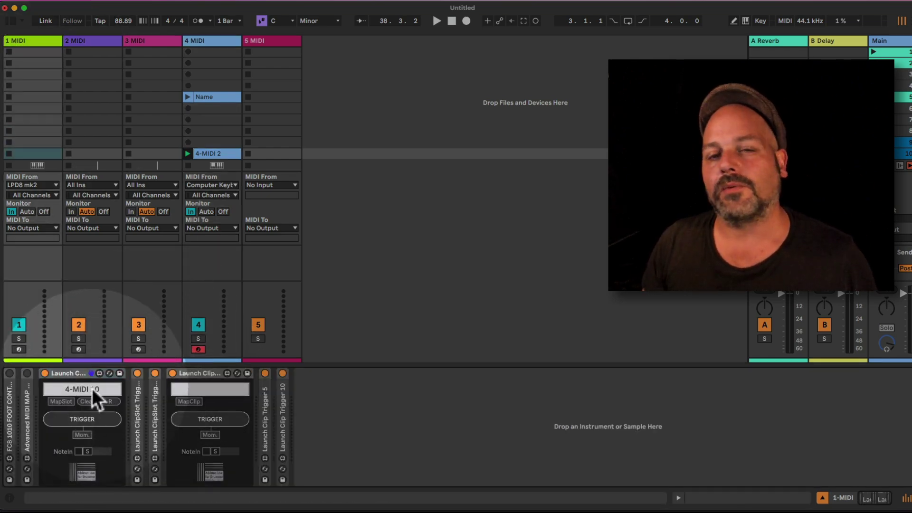
{"action": "left_click_drag", "start_coordinate": [92, 397], "coordinate": [94, 389]}
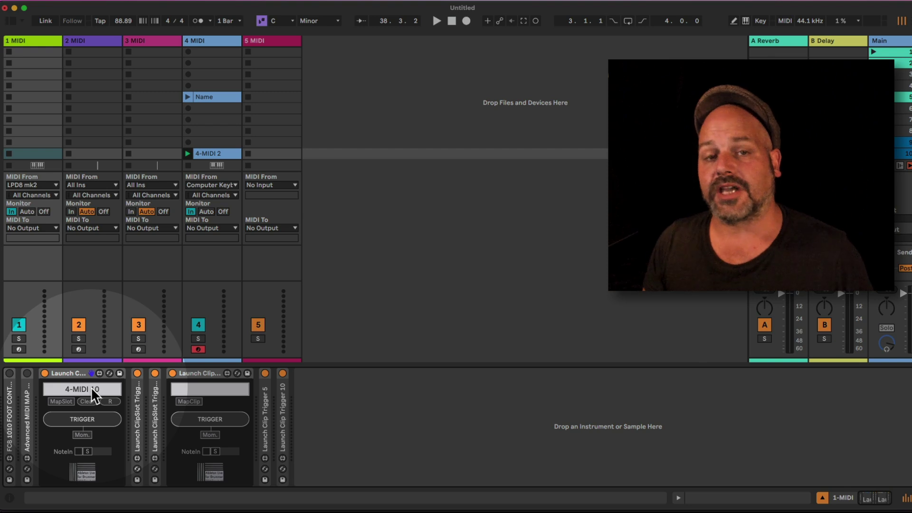
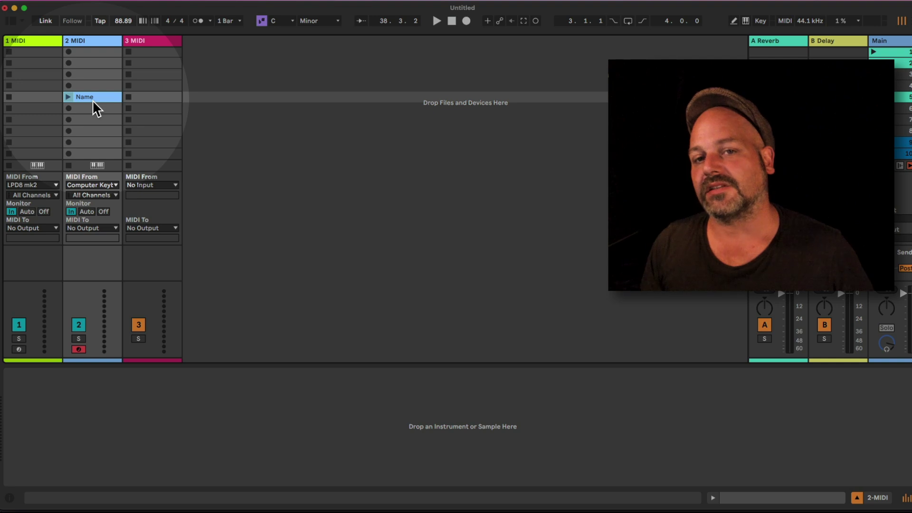
Move the Name clip on track 2 MIDI down two slots to slot 7
{"action": "left_click", "coordinate": [41, 40]}
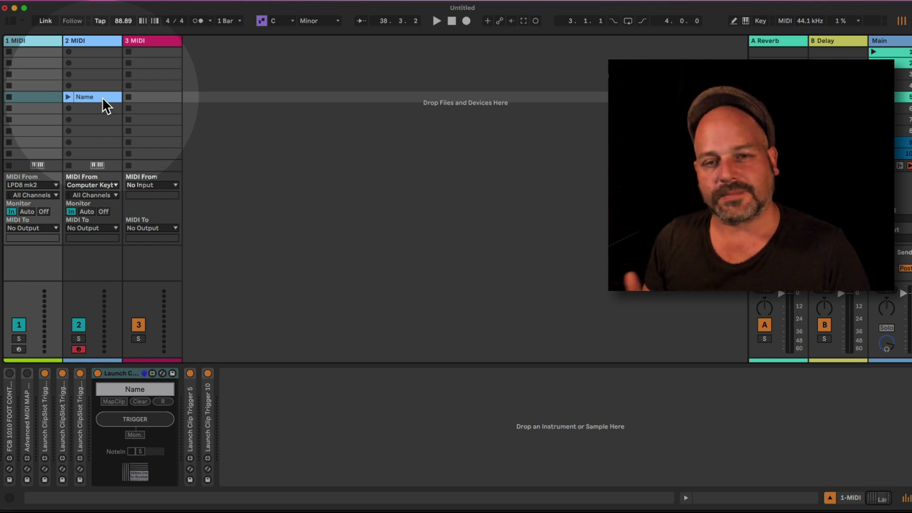
{"action": "left_click_drag", "start_coordinate": [102, 99], "coordinate": [100, 118]}
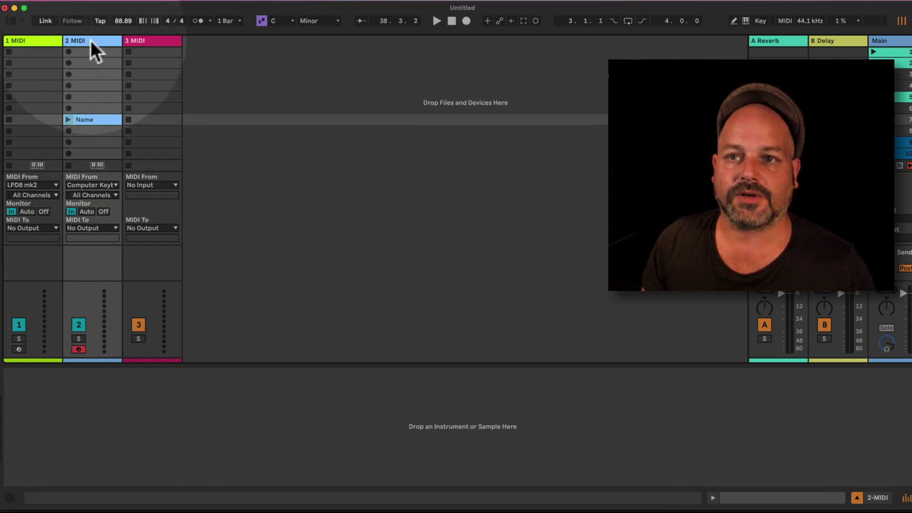
Launch the Name clip in slot 7 of track 2 MIDI using the Launch Clip Trigger device on track 1 MIDI
{"action": "left_click", "coordinate": [50, 41]}
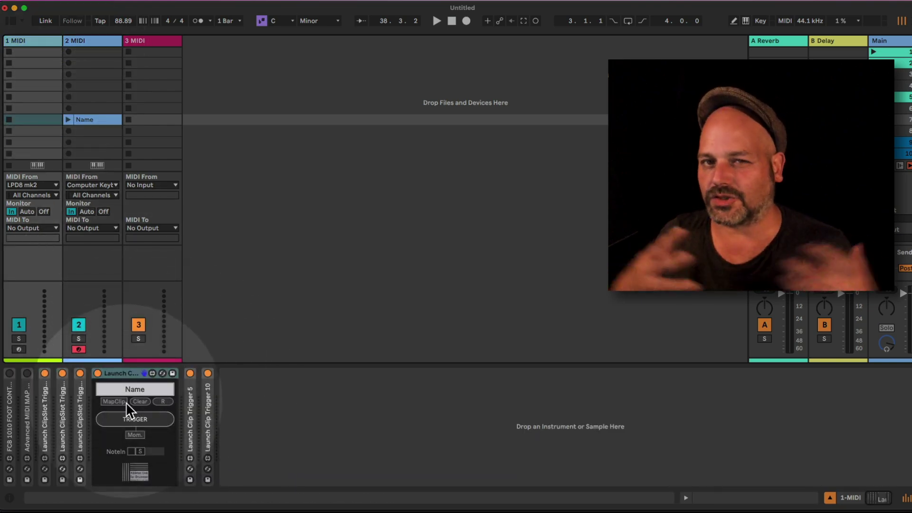
{"action": "left_click", "coordinate": [144, 419]}
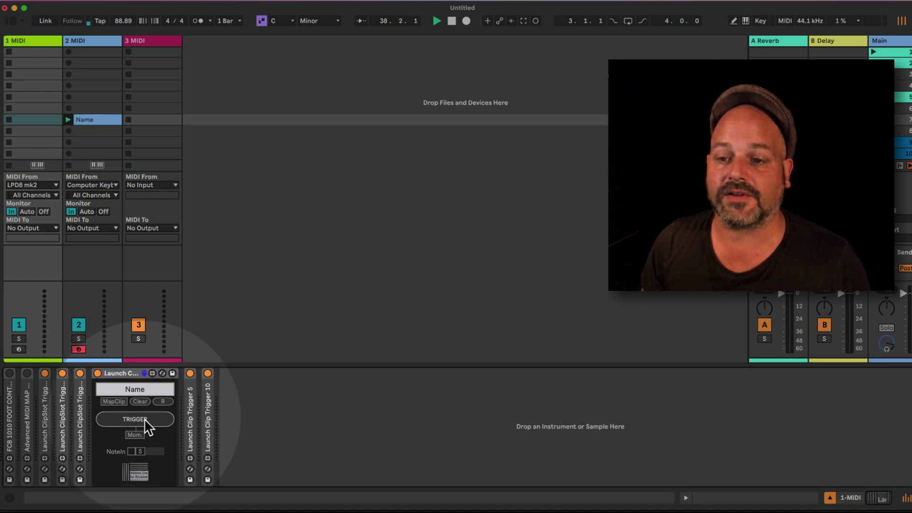
{"action": "left_click", "coordinate": [144, 418]}
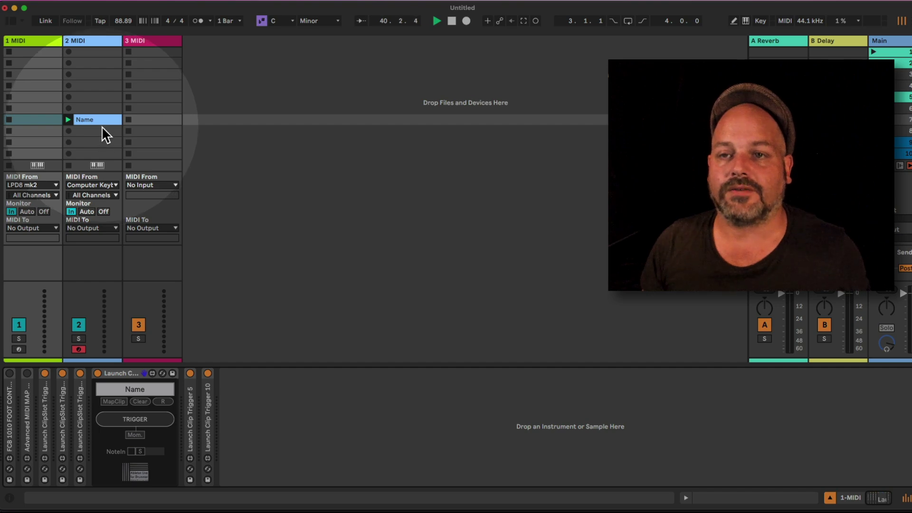
Move the Name clip to slot 8 of track 3 MIDI, stop that track, and launch the clip with its Clip Trigger device
{"action": "left_click_drag", "start_coordinate": [95, 123], "coordinate": [150, 130]}
{"action": "left_click", "coordinate": [33, 42]}
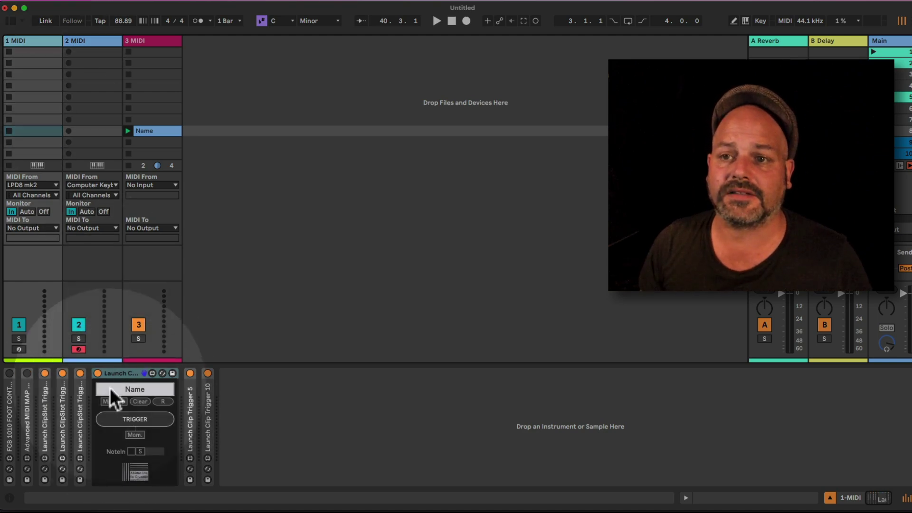
{"action": "left_click", "coordinate": [129, 166]}
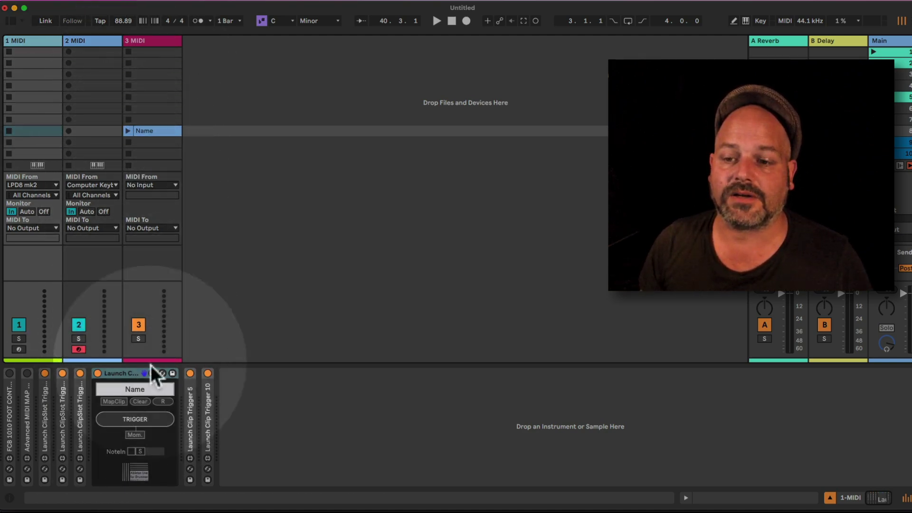
{"action": "left_click", "coordinate": [143, 421]}
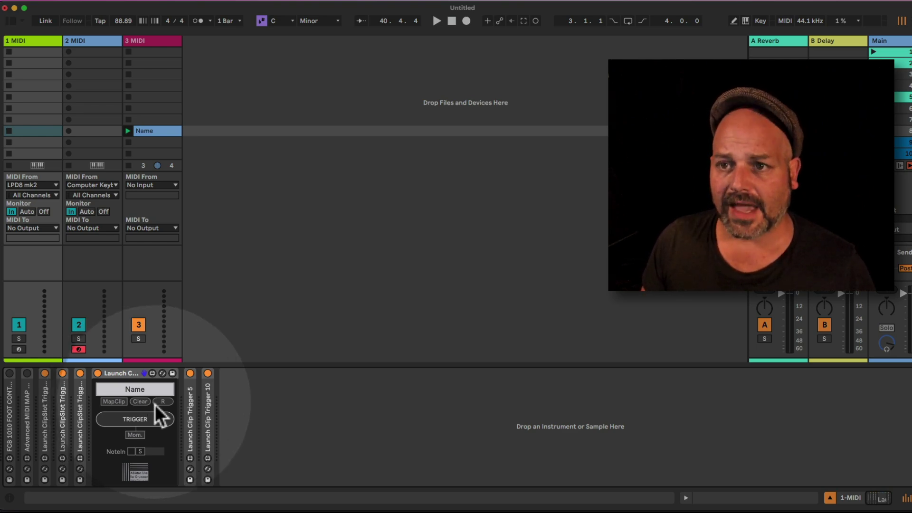
Rename the clip on track 3 MIDI to AnotherName and refresh the name shown on the Launch Clip Trigger device
{"action": "left_click", "coordinate": [146, 130]}
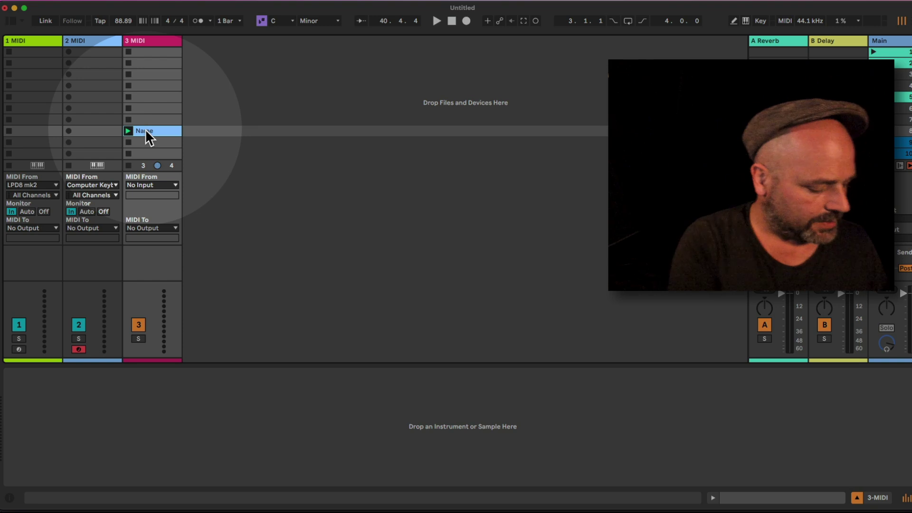
{"action": "key", "text": "super+r"}
{"action": "type", "text": "Anot"}
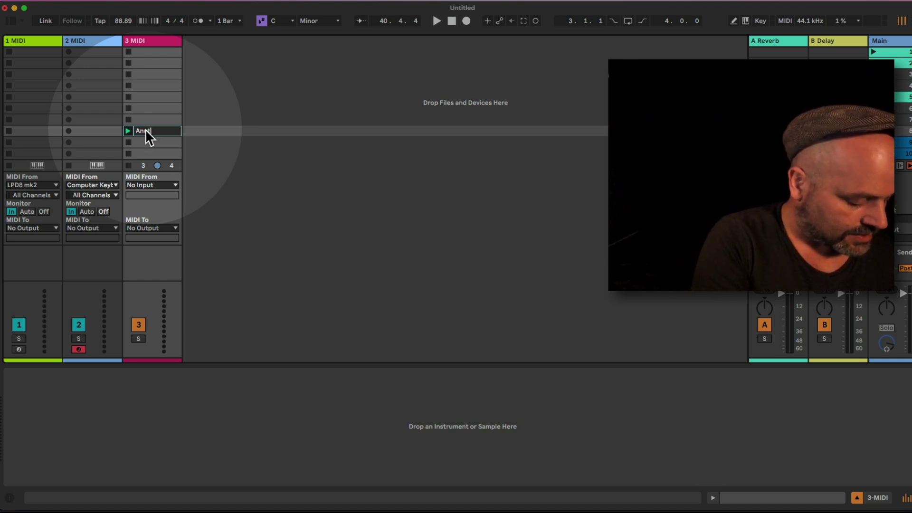
{"action": "type", "text": "herName"}
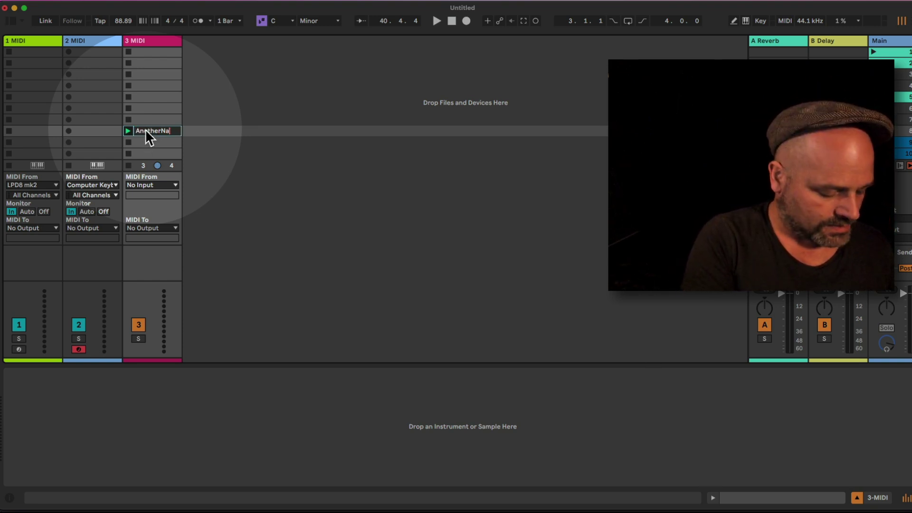
{"action": "key", "text": "Return"}
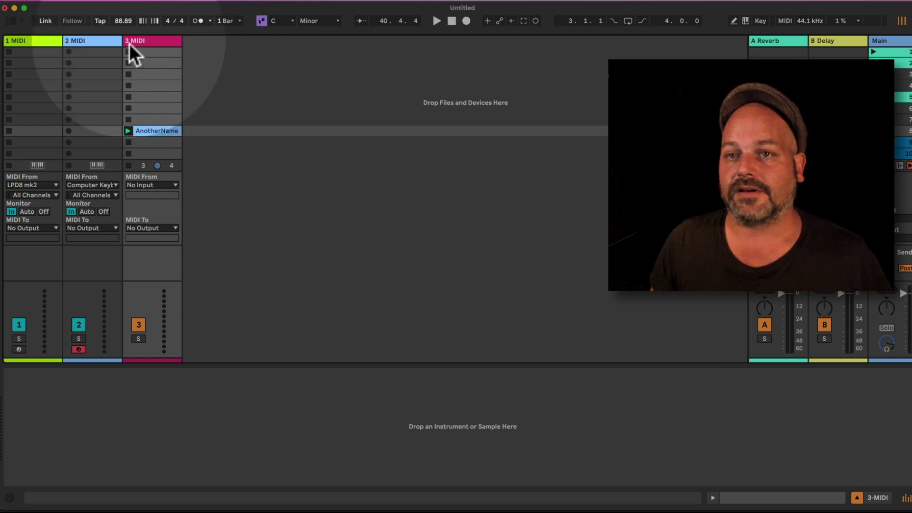
{"action": "left_click", "coordinate": [86, 40]}
{"action": "left_click", "coordinate": [36, 40]}
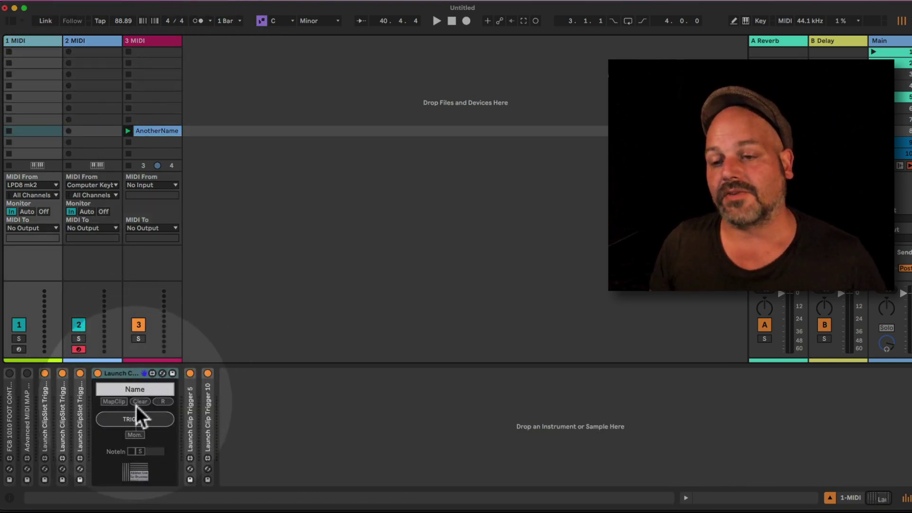
{"action": "left_click", "coordinate": [165, 402]}
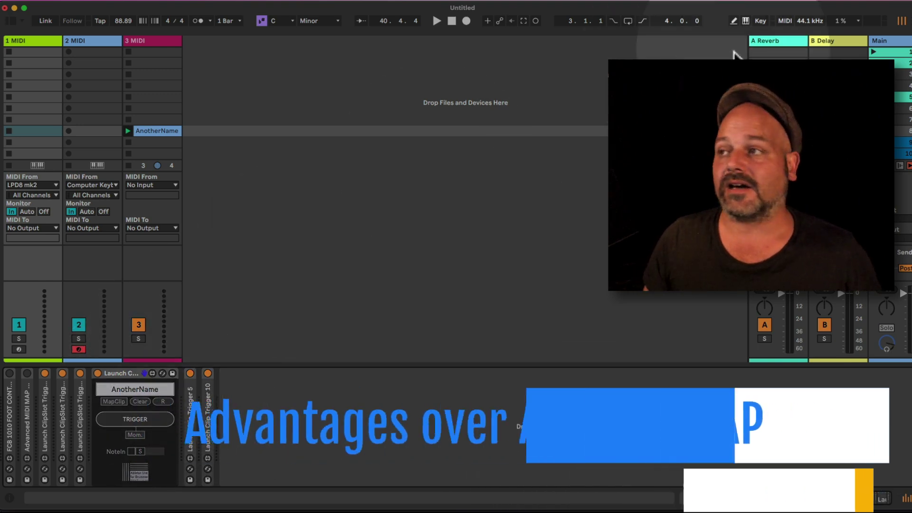
Map the AnotherName clip to MIDI note C#1 on channel 10, leave MIDI mapping mode and start playback
{"action": "left_click", "coordinate": [785, 20]}
{"action": "left_click", "coordinate": [785, 20]}
{"action": "left_click", "coordinate": [785, 20]}
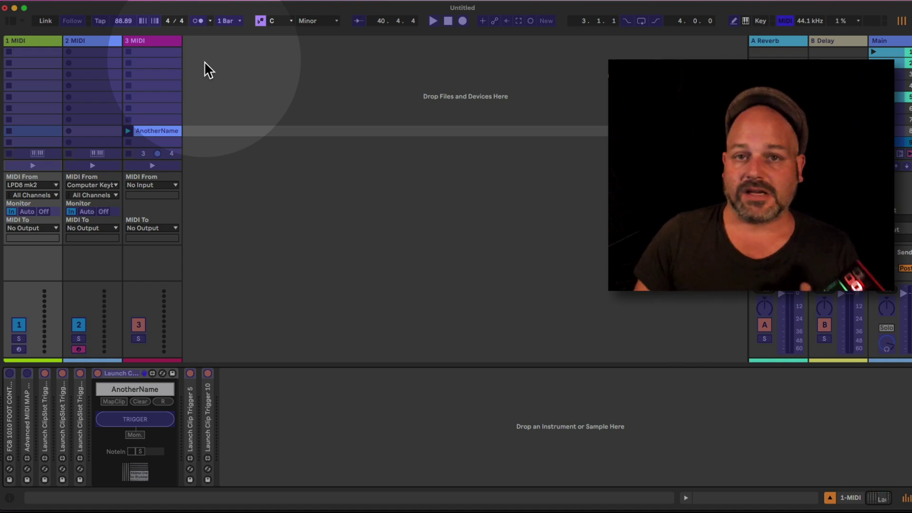
{"action": "left_click", "coordinate": [165, 132]}
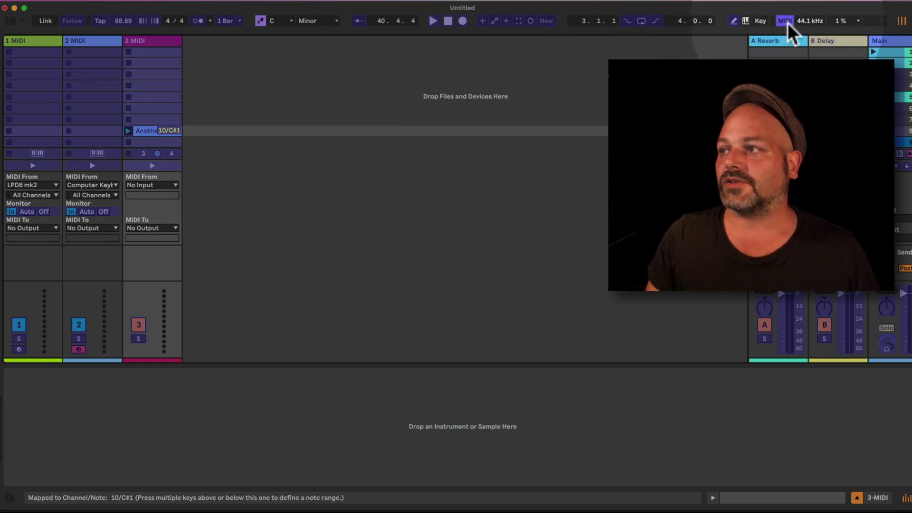
{"action": "left_click", "coordinate": [787, 23]}
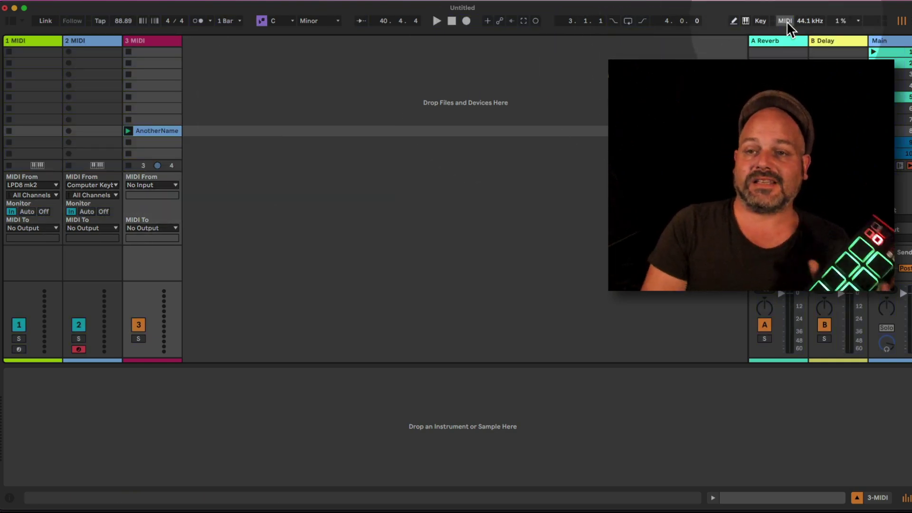
{"action": "key", "text": "space"}
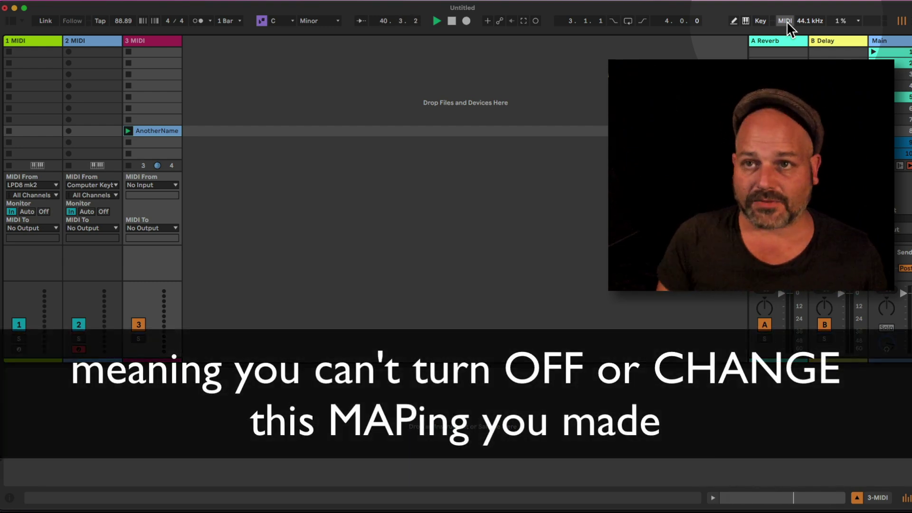
Show the device chain of track 1 MIDI and select its Launch Clip Trigger device for AnotherName
{"action": "left_click", "coordinate": [158, 41]}
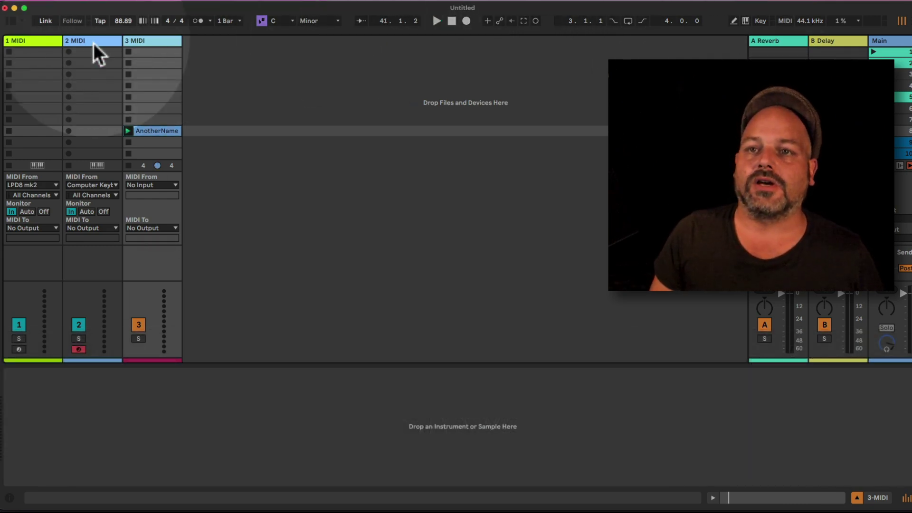
{"action": "left_click", "coordinate": [95, 44]}
{"action": "left_click", "coordinate": [26, 45]}
{"action": "left_click", "coordinate": [114, 364]}
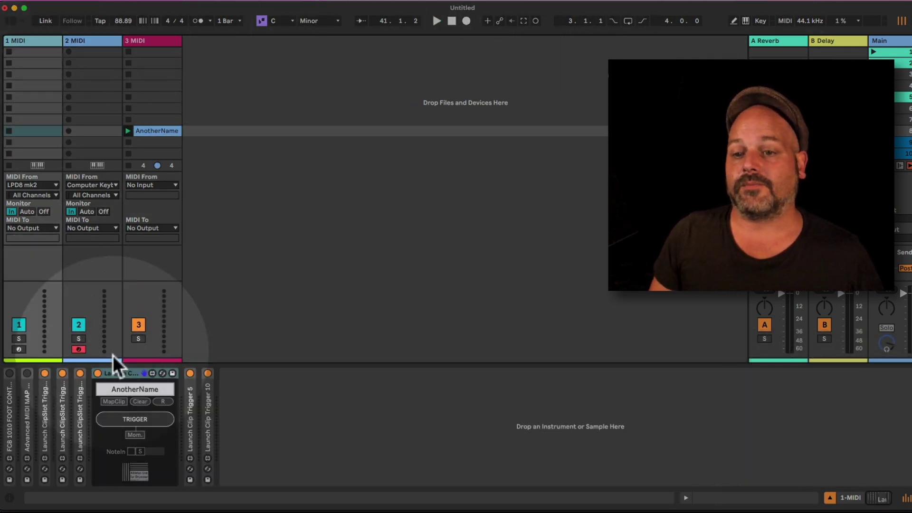
{"action": "left_click", "coordinate": [114, 374]}
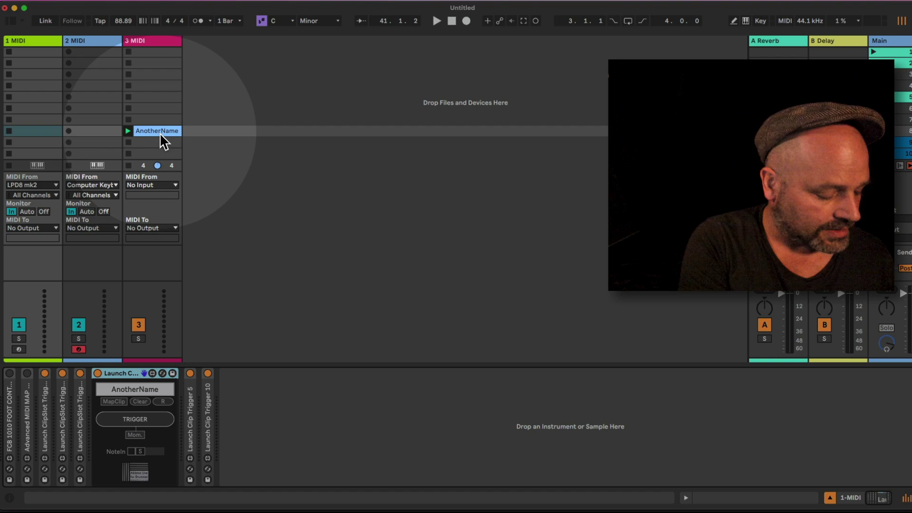
Delete the MIDI mapping from the AnotherName clip and leave MIDI mapping mode
{"action": "key", "text": "super+m"}
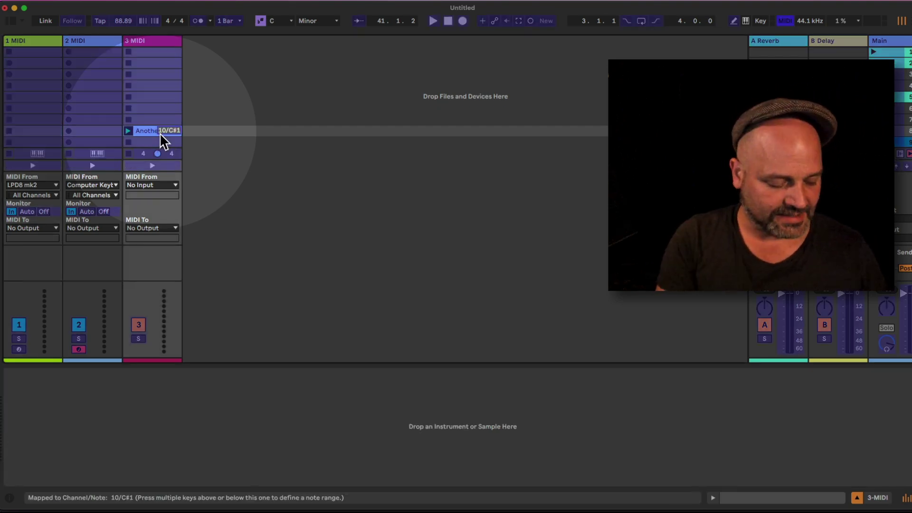
{"action": "key", "text": "BackSpace"}
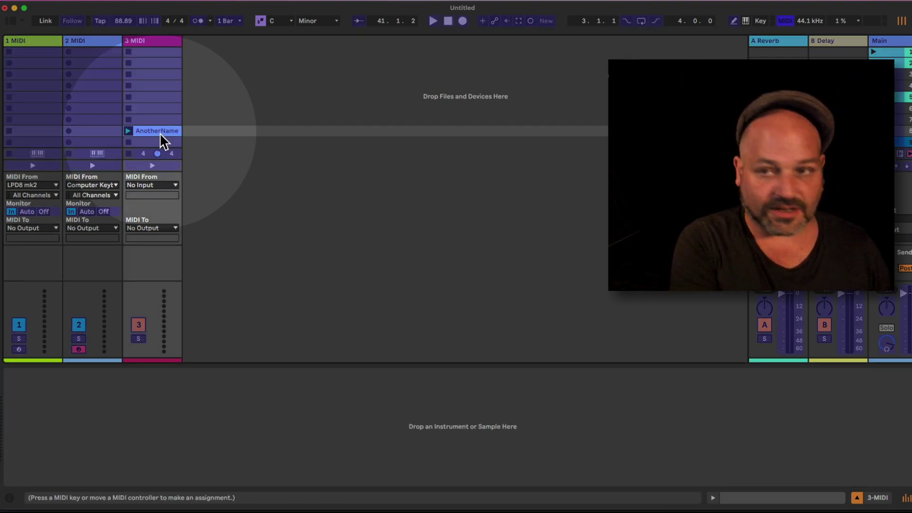
{"action": "key", "text": "super+m"}
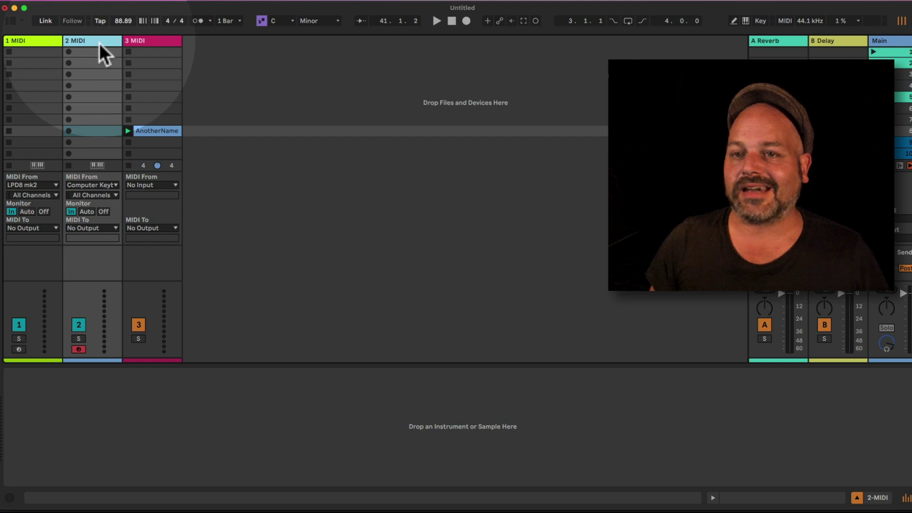
Unfold and enable the Advanced MIDI MAP device on track 1 MIDI, and open its Button Control window
{"action": "left_click", "coordinate": [32, 40]}
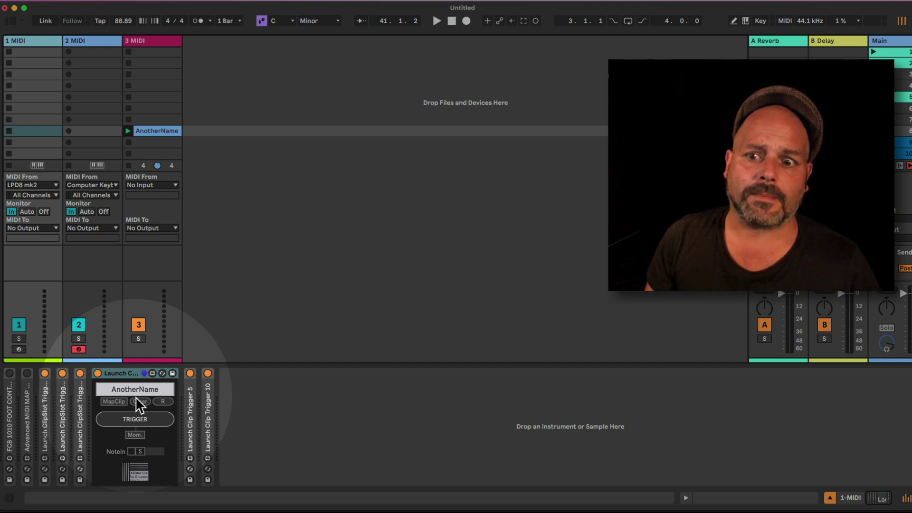
{"action": "double_click", "coordinate": [32, 398]}
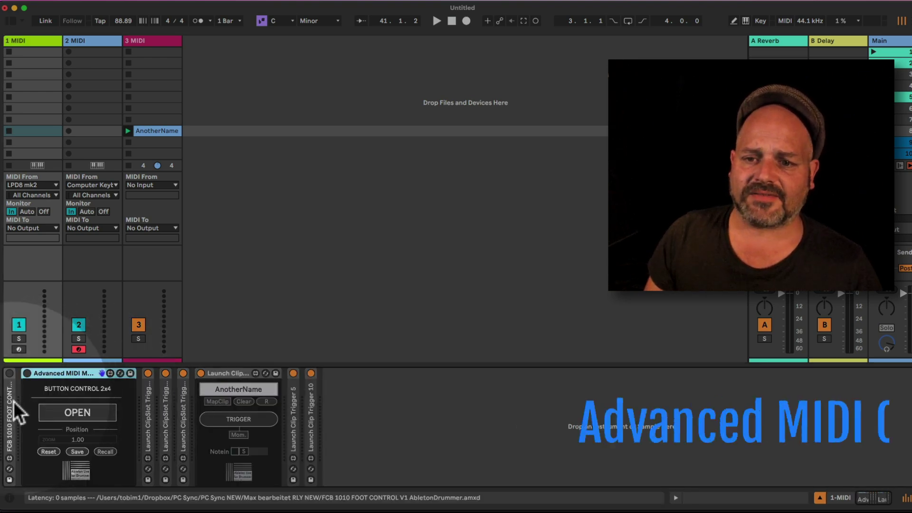
{"action": "left_click", "coordinate": [77, 414]}
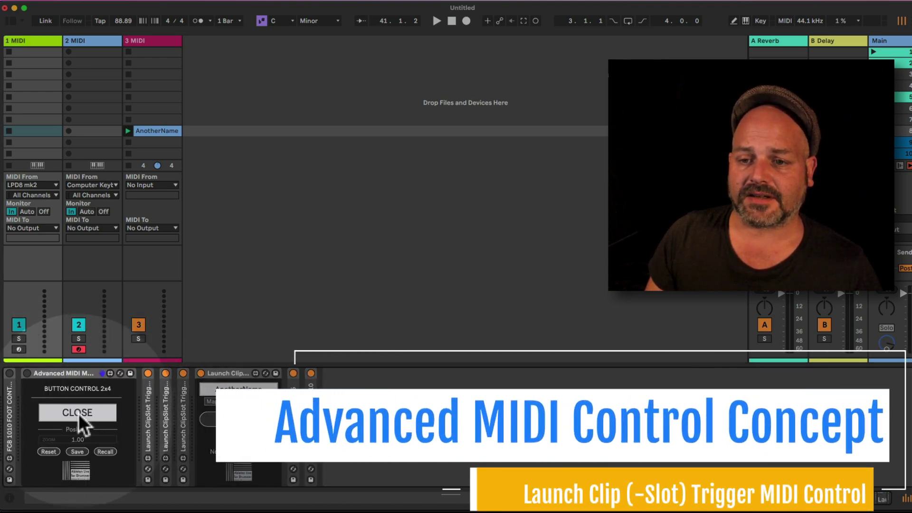
{"action": "left_click", "coordinate": [77, 412]}
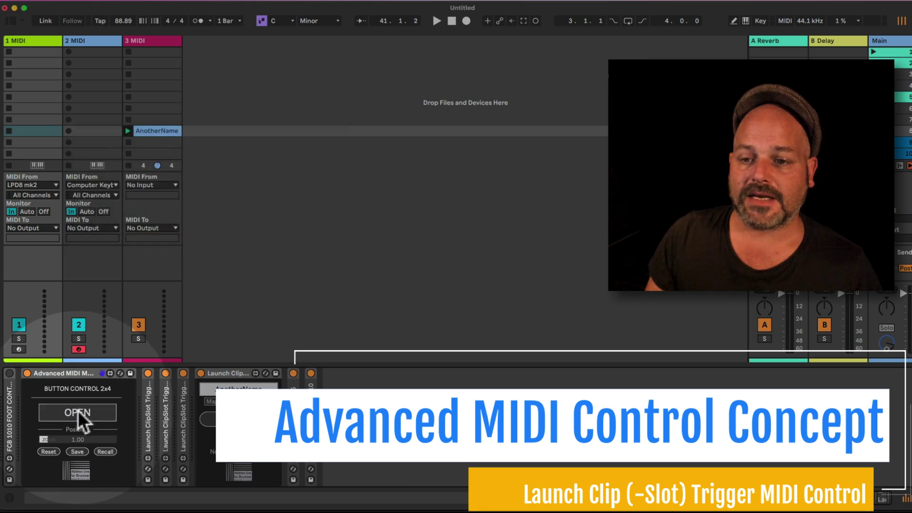
{"action": "left_click", "coordinate": [78, 409]}
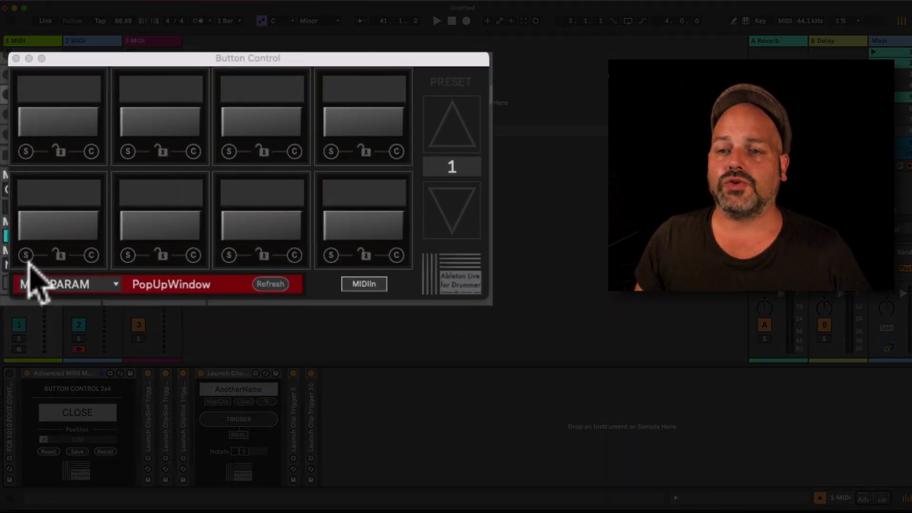
Examine the Button Control window's MIDI input mappings, its list of assignable functions and the preset selector
{"action": "left_click", "coordinate": [369, 285]}
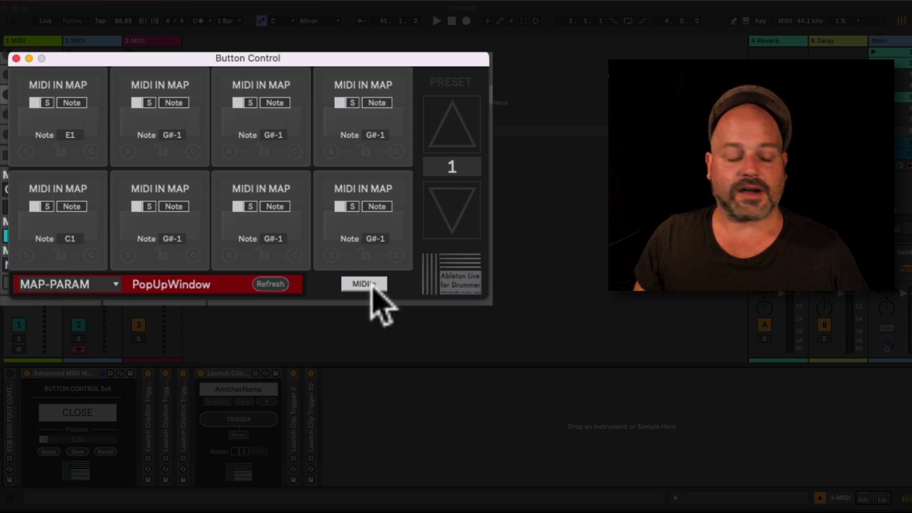
{"action": "left_click", "coordinate": [373, 285]}
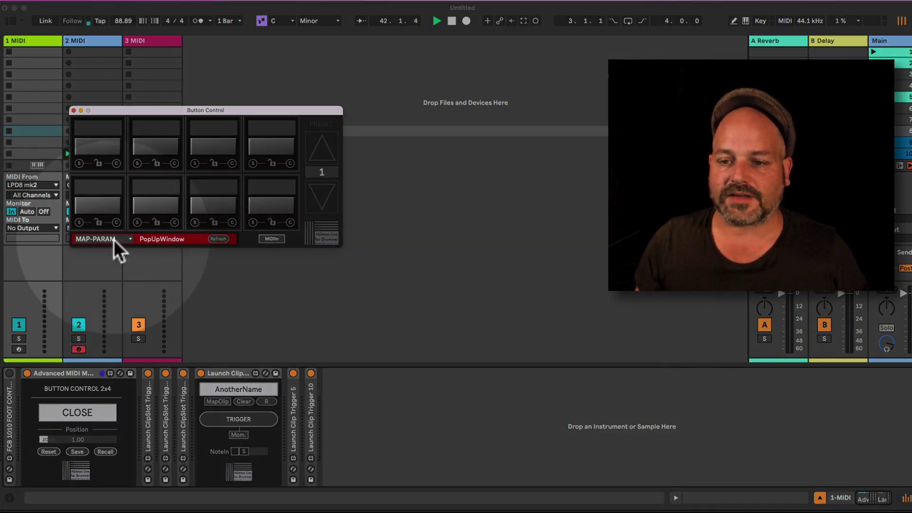
{"action": "left_click", "coordinate": [114, 239]}
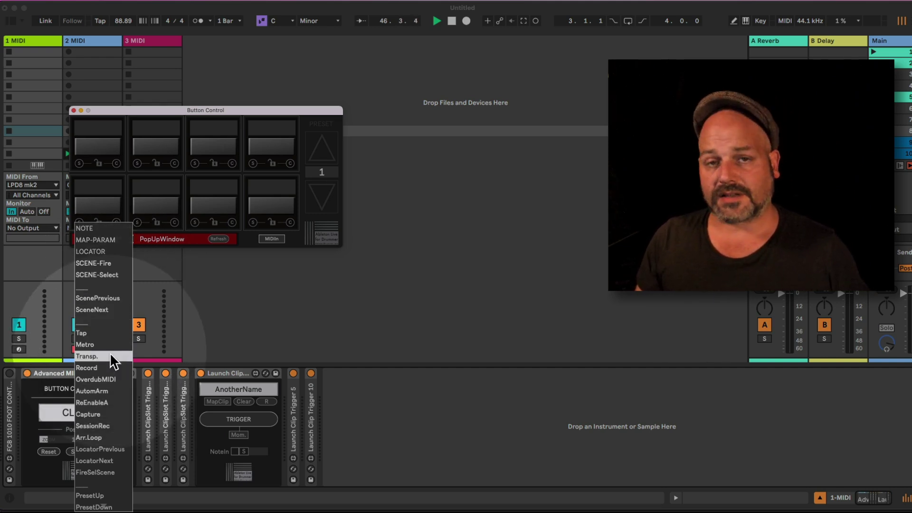
{"action": "scroll", "coordinate": [110, 353], "scroll_direction": "down", "scroll_amount": 1}
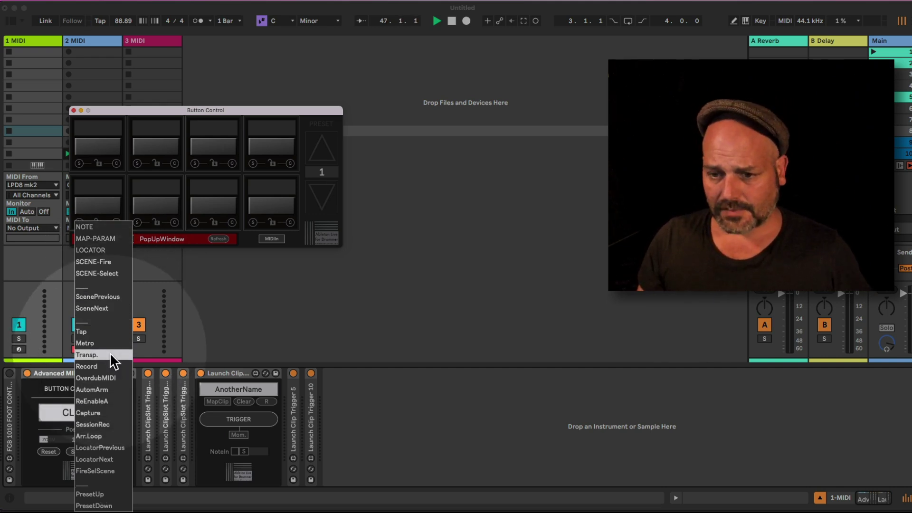
{"action": "left_click", "coordinate": [222, 332]}
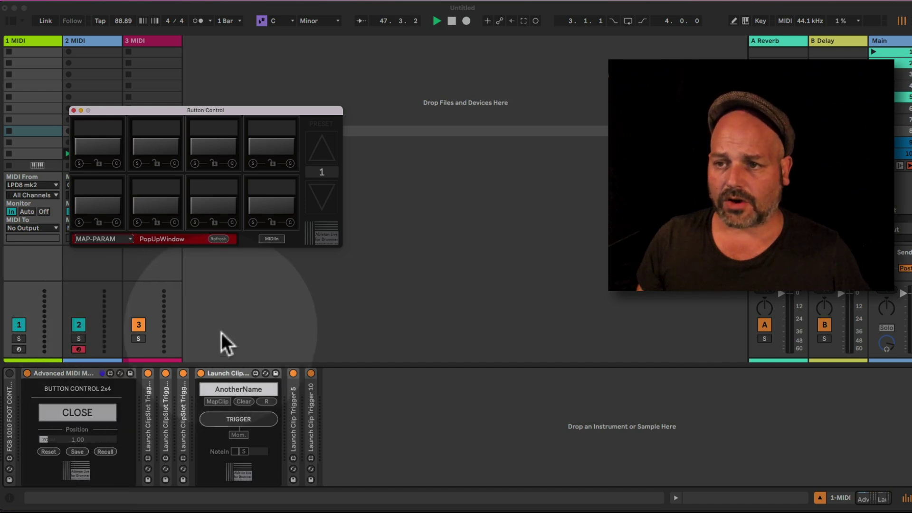
{"action": "left_click", "coordinate": [321, 152]}
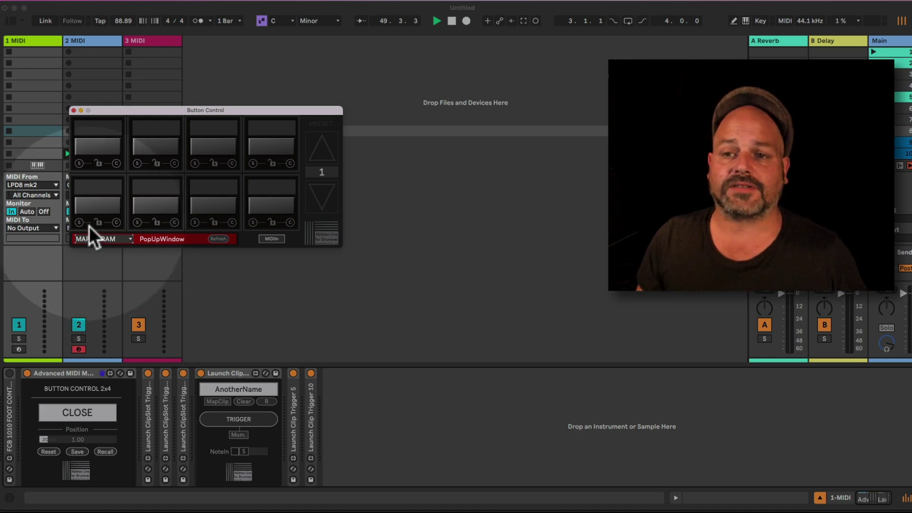
Assign the Tap function to the first button of the lower row in preset 1 of Button Control
{"action": "left_click", "coordinate": [99, 242]}
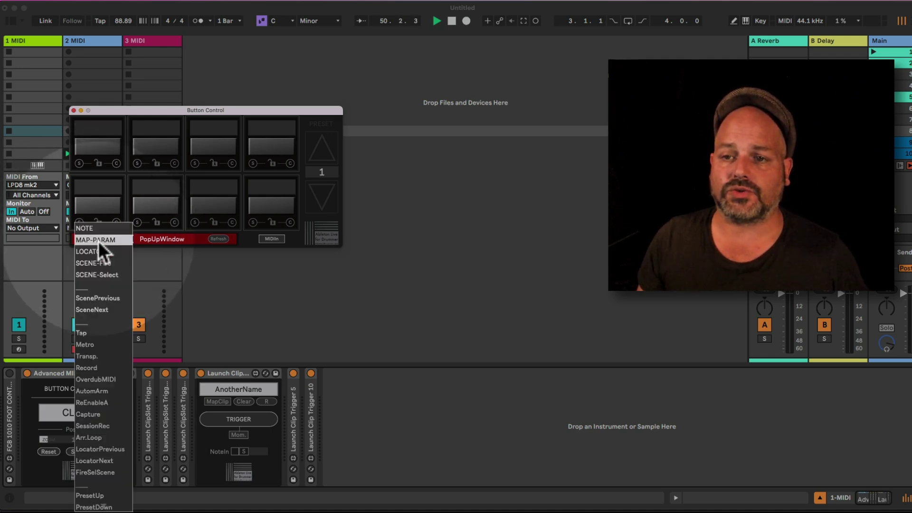
{"action": "left_click", "coordinate": [104, 335]}
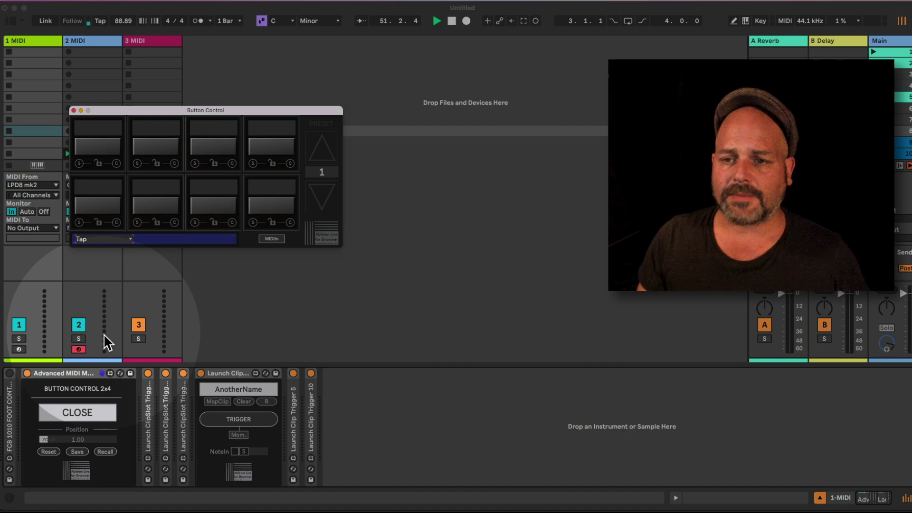
{"action": "left_click", "coordinate": [79, 223]}
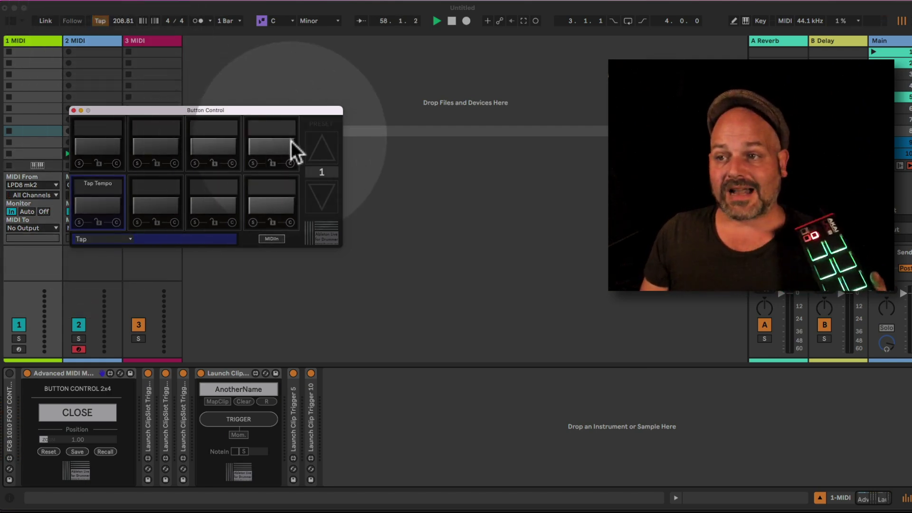
Switch Button Control to preset 2 and assign the Transp. function to the first button of the lower row
{"action": "left_click", "coordinate": [322, 153]}
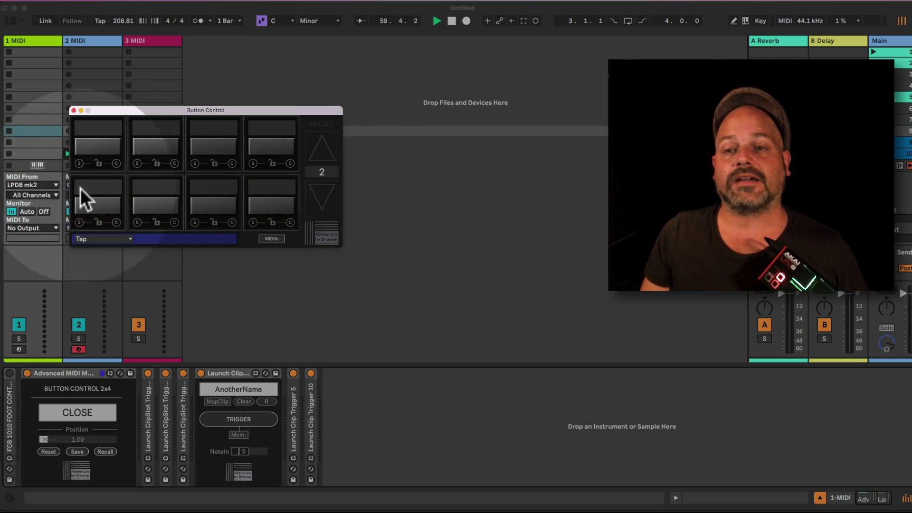
{"action": "left_click", "coordinate": [117, 240]}
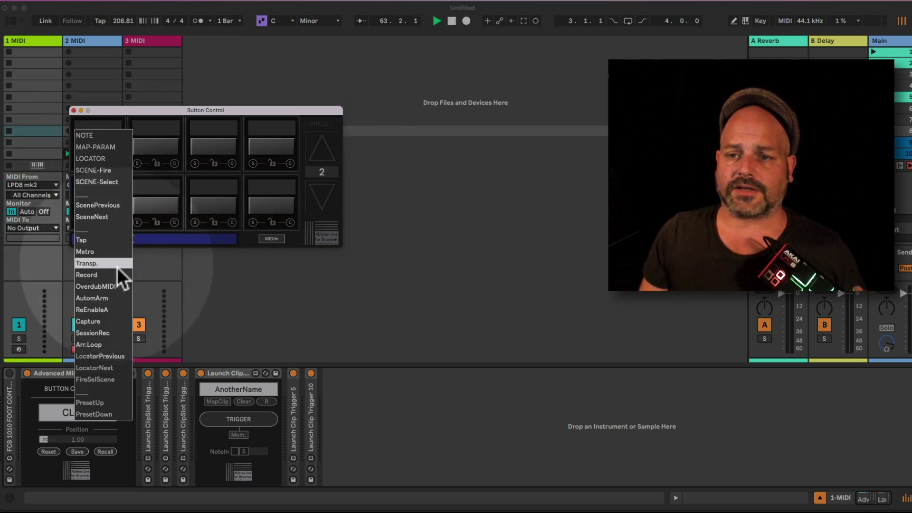
{"action": "left_click", "coordinate": [115, 263]}
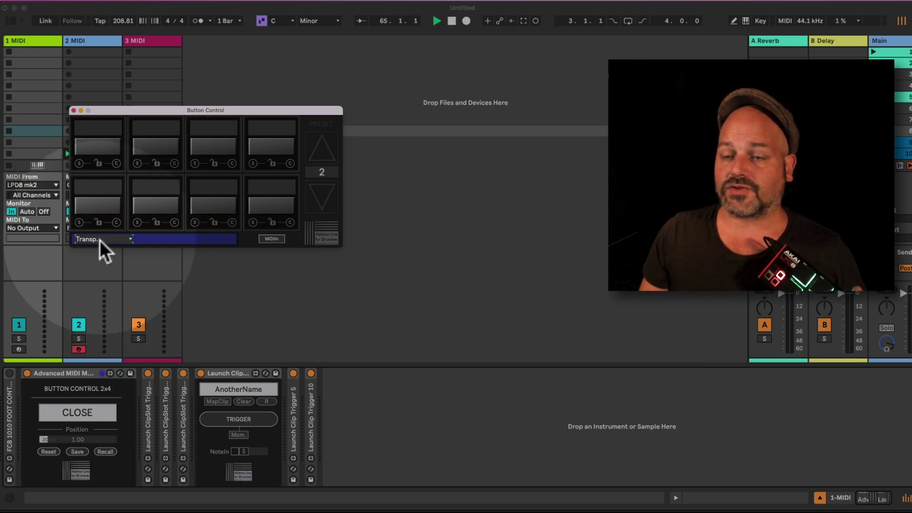
{"action": "left_click", "coordinate": [79, 223]}
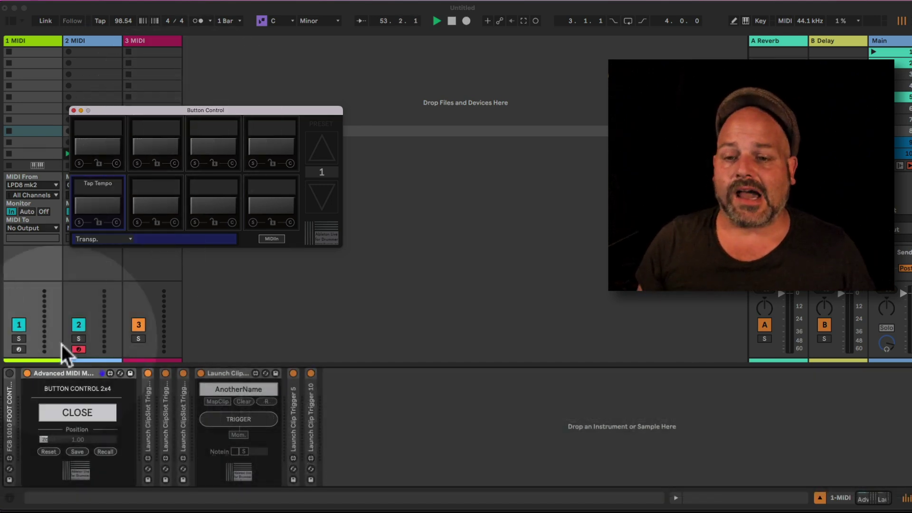
Unfold and enable the FCB 1010 Foot Control device, and show its FootControl window in place of Button Control
{"action": "left_click", "coordinate": [12, 420]}
{"action": "key", "text": "super+v"}
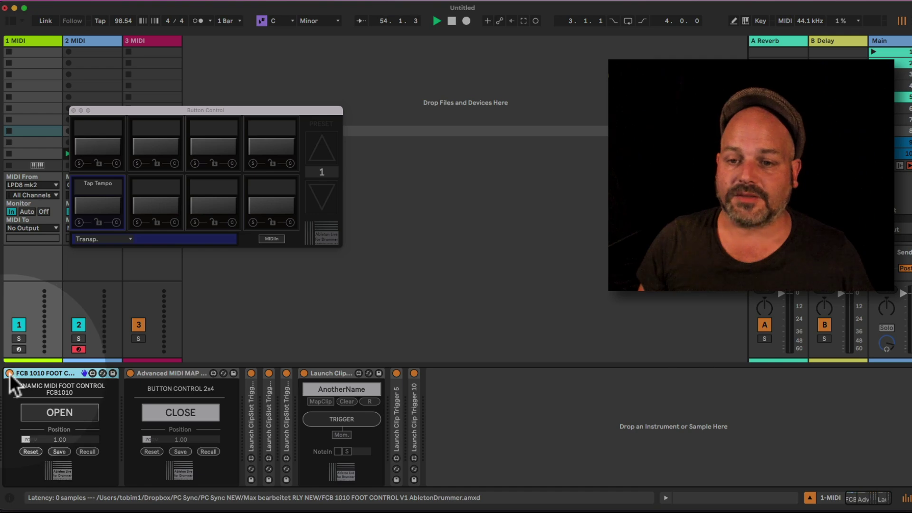
{"action": "left_click", "coordinate": [55, 414]}
{"action": "left_click", "coordinate": [179, 413]}
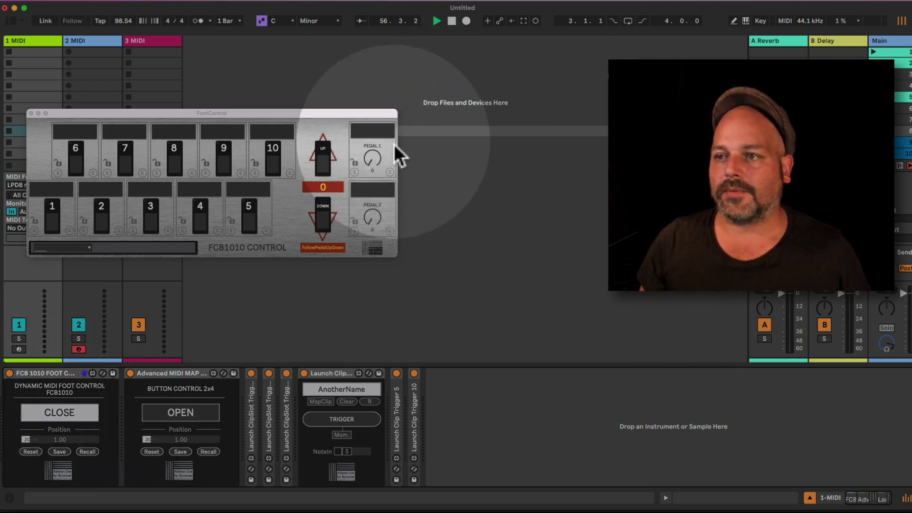
Examine the FootControl window's up and down preset switching by stepping to preset 1 and back, and close it
{"action": "left_click", "coordinate": [321, 164]}
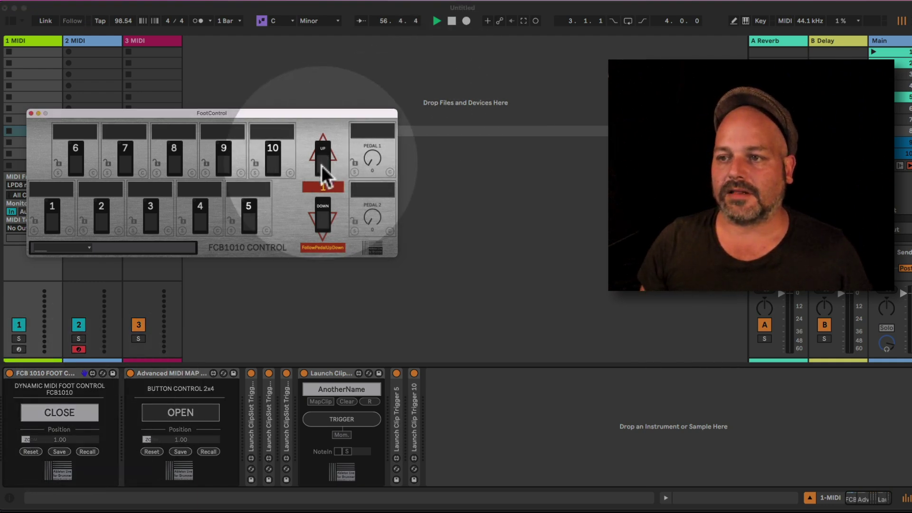
{"action": "left_click", "coordinate": [321, 228]}
{"action": "left_click", "coordinate": [66, 410]}
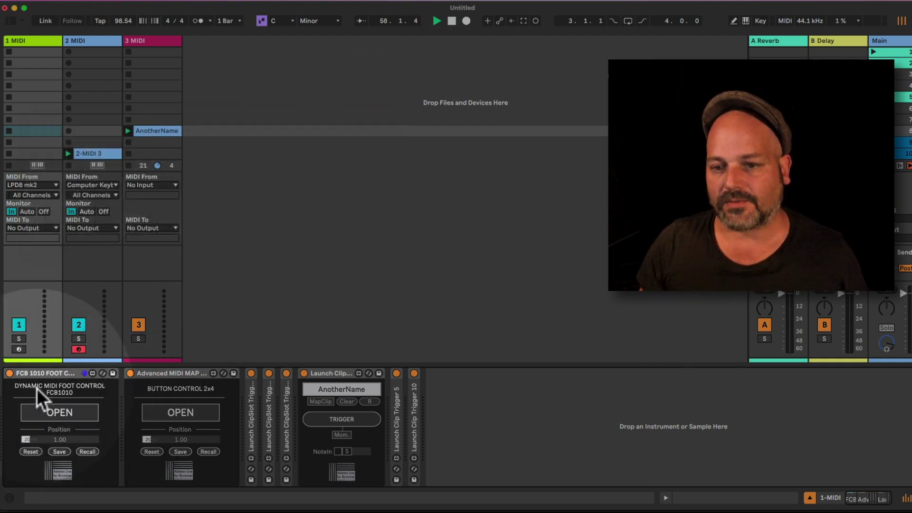
Fold the FCB 1010 Foot Control device and reopen the Button Control window from Advanced MIDI MAP
{"action": "left_click", "coordinate": [36, 373]}
{"action": "double_click", "coordinate": [35, 371]}
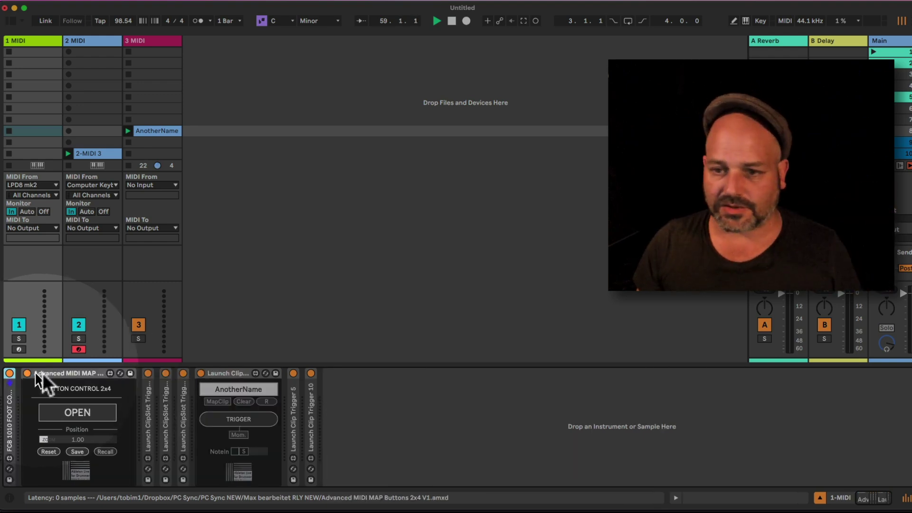
{"action": "left_click", "coordinate": [64, 375]}
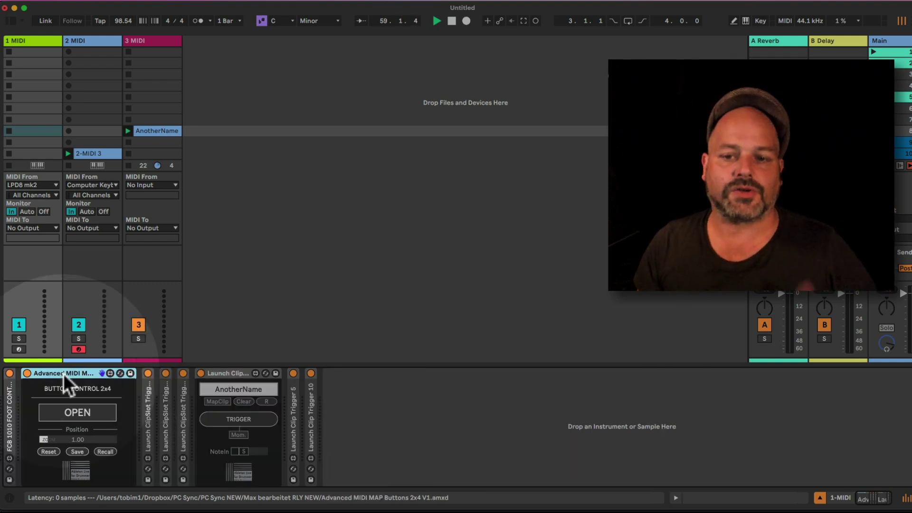
{"action": "left_click", "coordinate": [78, 413]}
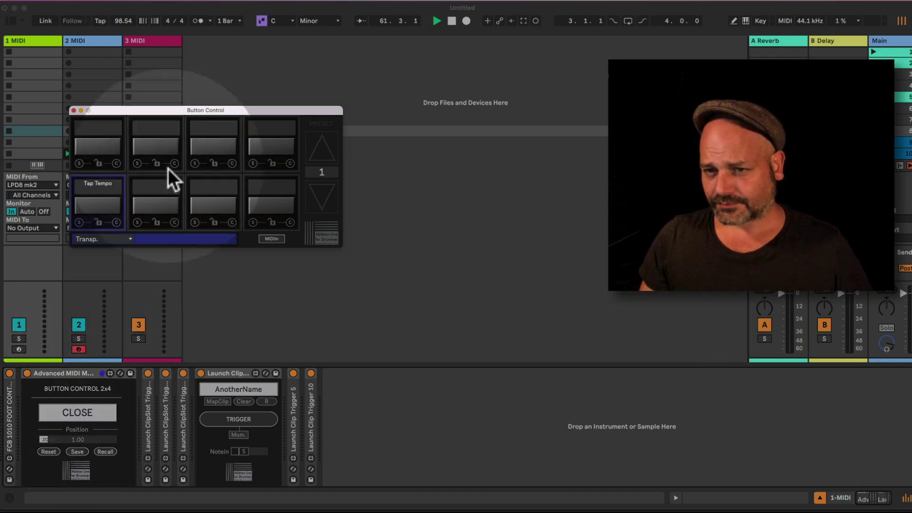
Map the AnotherName device's Trigger to the first lower-row button of Button Control, using the MAP-PARAM function
{"action": "left_click", "coordinate": [105, 240]}
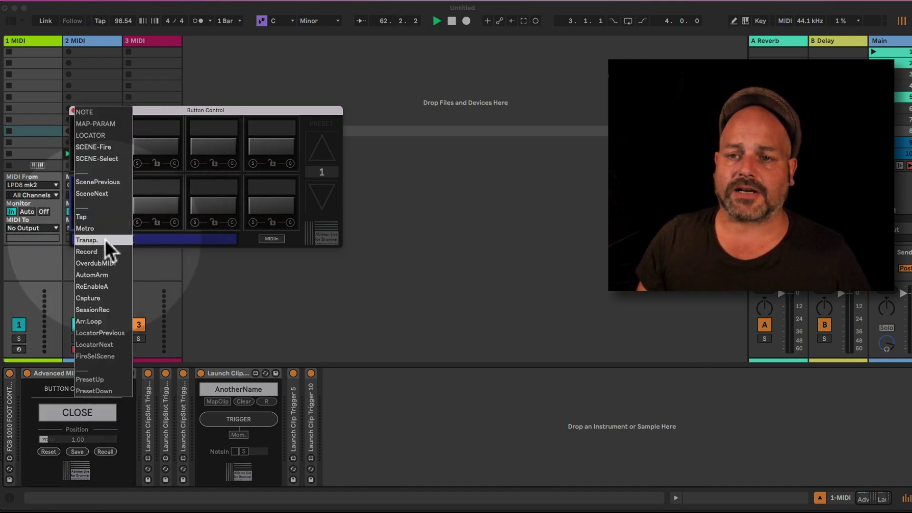
{"action": "left_click", "coordinate": [111, 124]}
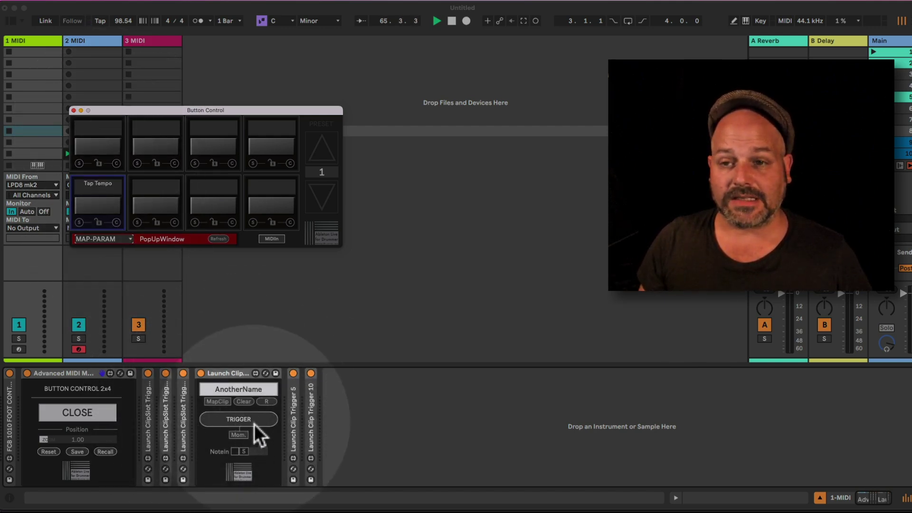
{"action": "left_click", "coordinate": [254, 420]}
{"action": "left_click", "coordinate": [80, 220]}
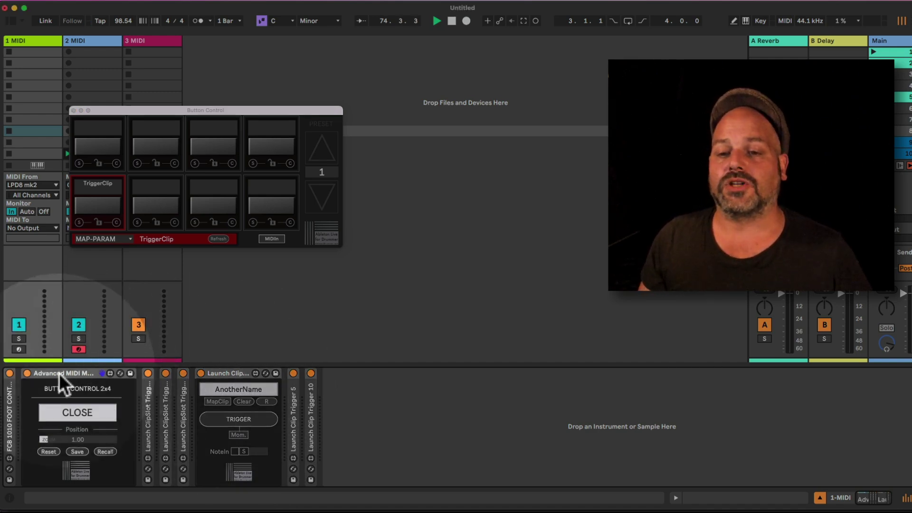
Fold and disable the Advanced MIDI MAP device, and restore it to its unfolded, enabled state
{"action": "double_click", "coordinate": [59, 374]}
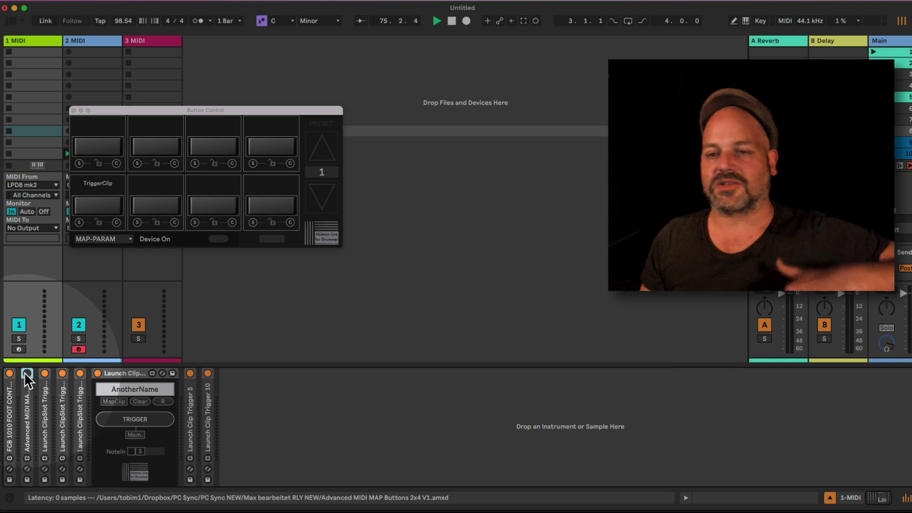
{"action": "left_click", "coordinate": [173, 244]}
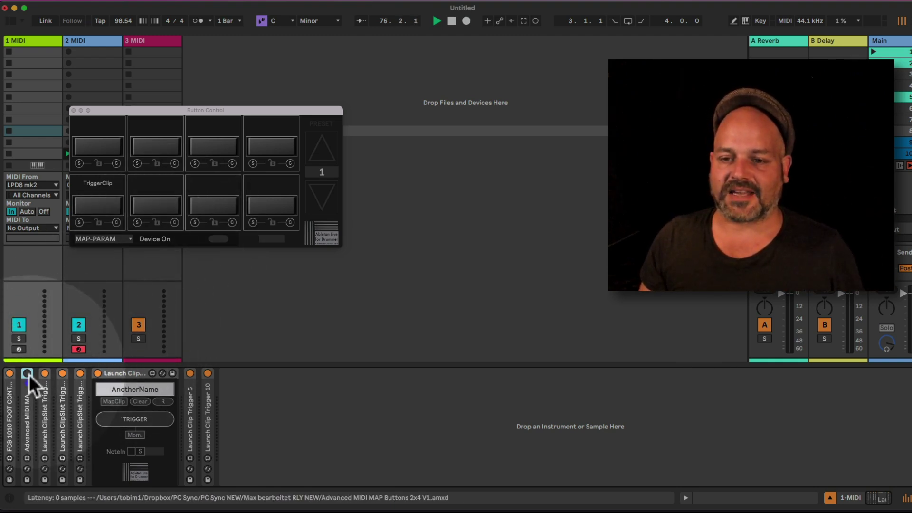
{"action": "left_click", "coordinate": [27, 392]}
{"action": "double_click", "coordinate": [27, 392]}
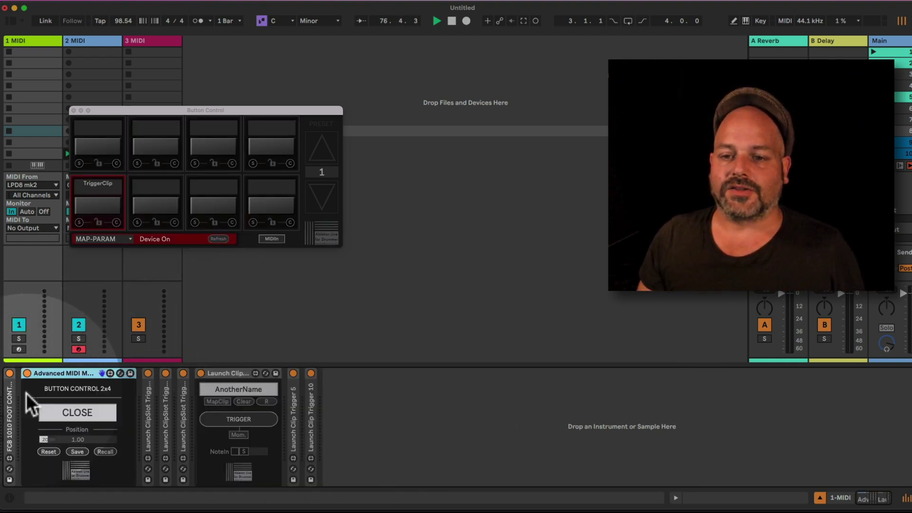
Close the Button Control window and fold its device, and unfold the first Launch ClipSlot Trigger device
{"action": "left_click", "coordinate": [74, 412]}
{"action": "double_click", "coordinate": [53, 374]}
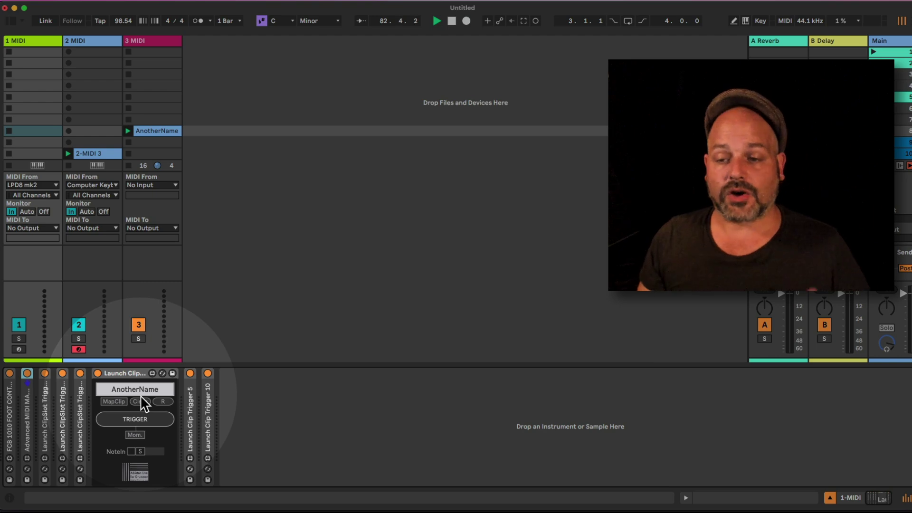
{"action": "double_click", "coordinate": [45, 420]}
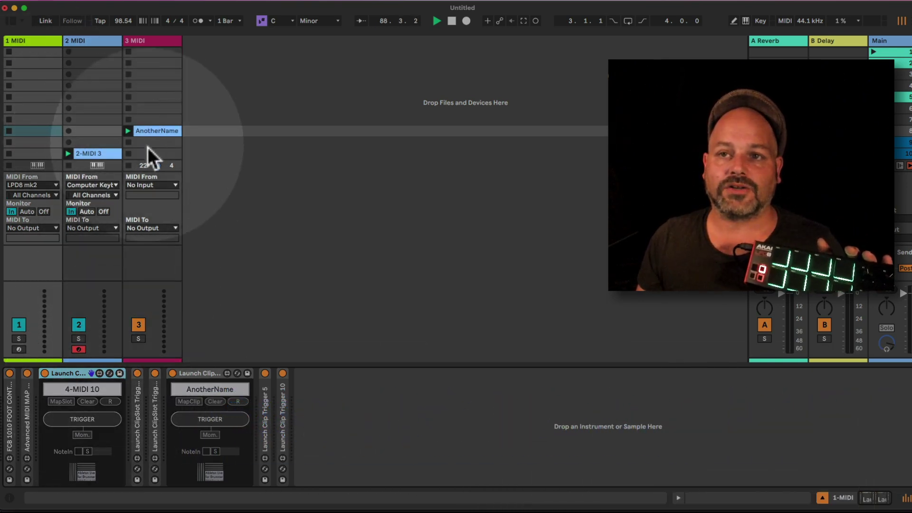
Delete the clips 2-MIDI 3 and AnotherName from tracks 2 MIDI and 3 MIDI
{"action": "left_click_drag", "start_coordinate": [154, 153], "coordinate": [114, 136]}
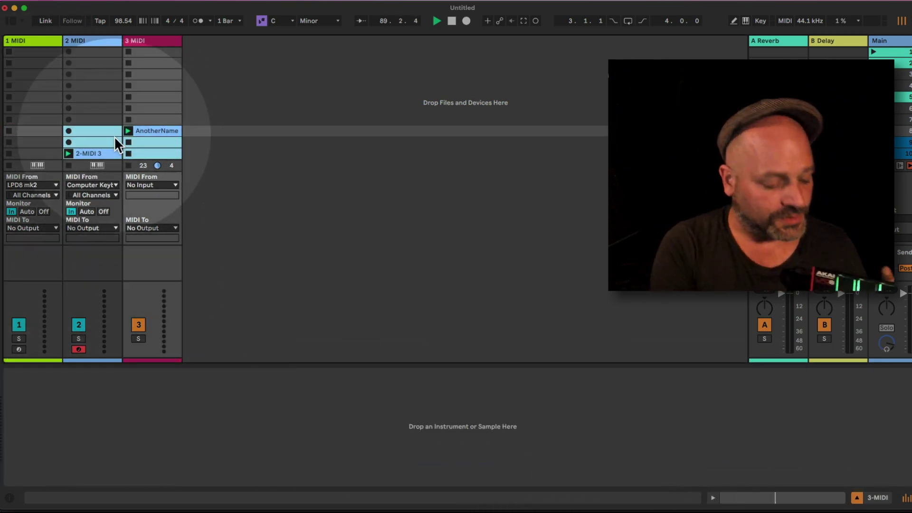
{"action": "key", "text": "Delete"}
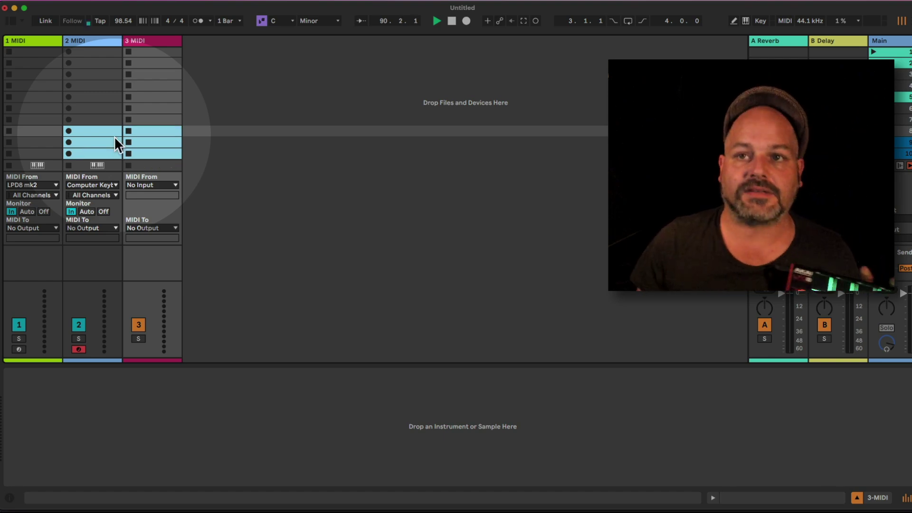
Show the device chain of track 1 MIDI and disable its Advanced MIDI MAP and FCB 1010 Foot Control devices
{"action": "left_click", "coordinate": [51, 41]}
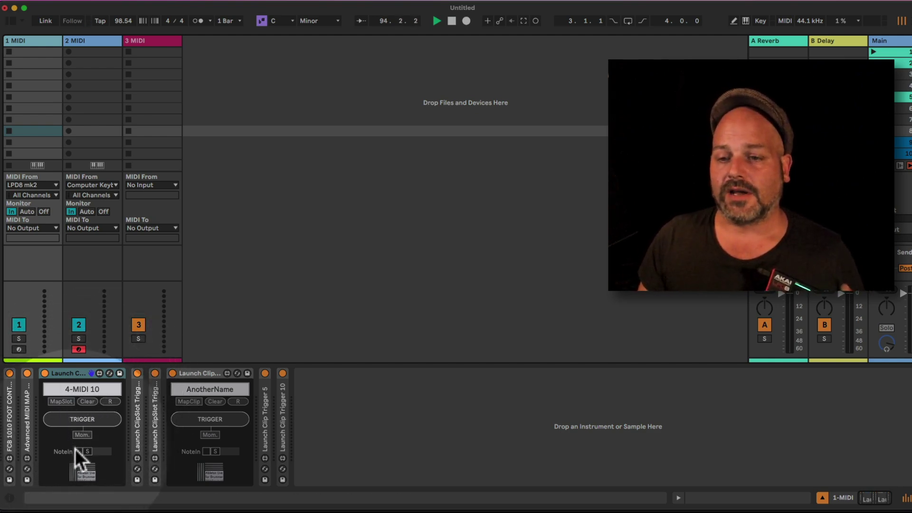
{"action": "left_click", "coordinate": [28, 373]}
{"action": "left_click", "coordinate": [9, 373]}
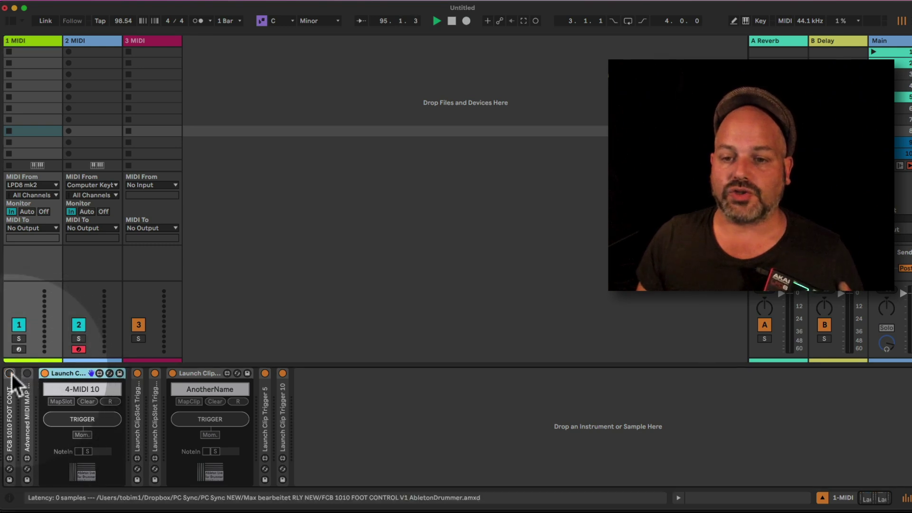
{"action": "left_click", "coordinate": [62, 453]}
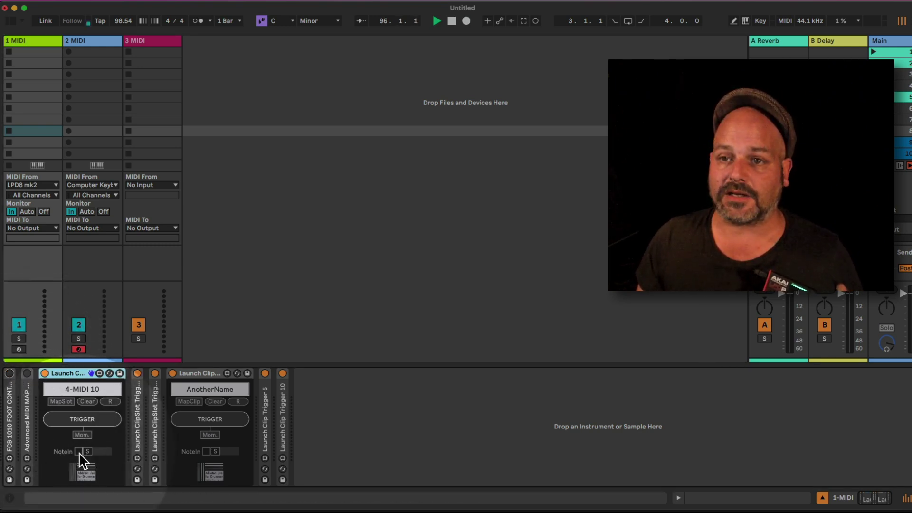
Select LPD8 mk2 as the MIDI input source of track 1 MIDI
{"action": "left_click", "coordinate": [55, 185]}
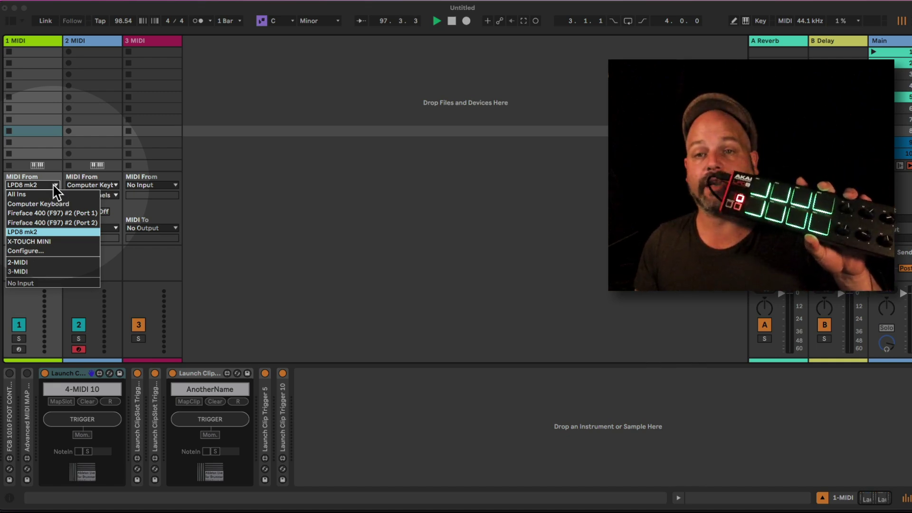
{"action": "left_click", "coordinate": [53, 184]}
{"action": "left_click", "coordinate": [53, 184]}
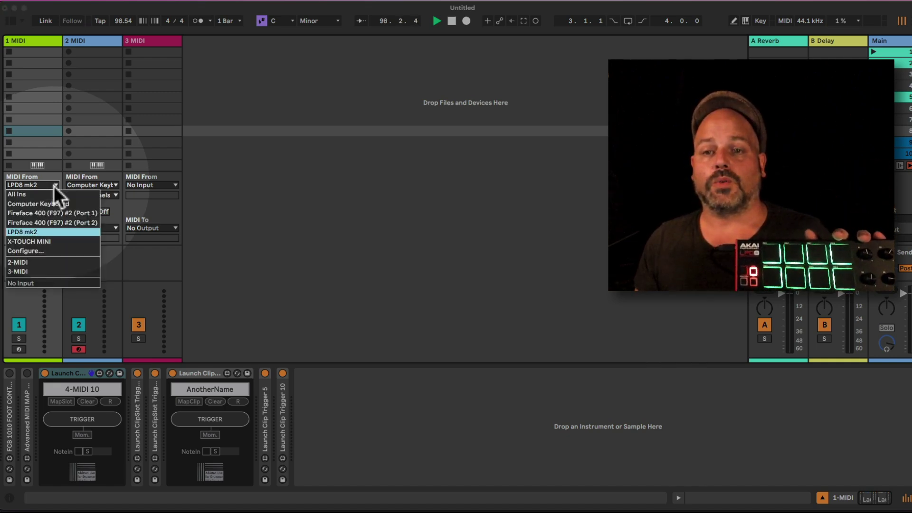
{"action": "left_click", "coordinate": [64, 233]}
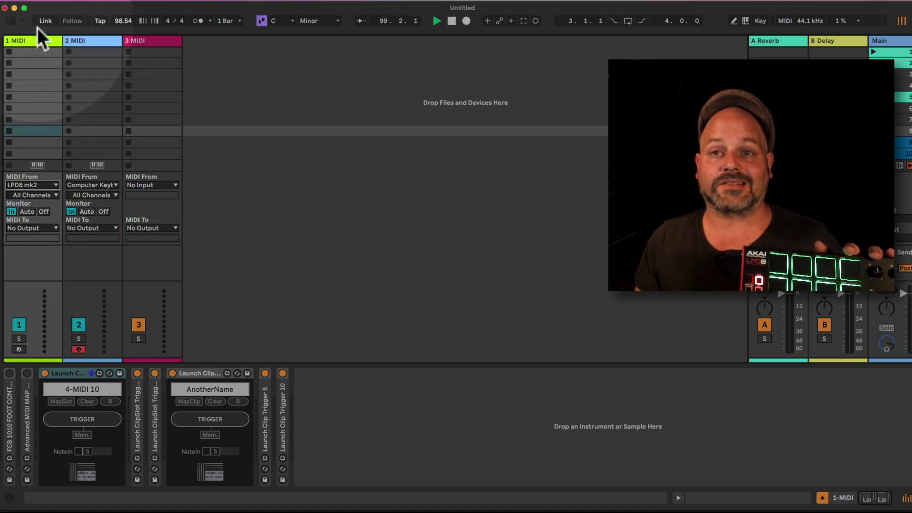
Enable NoteIn on the 4-MIDI 10 ClipSlot Trigger, have it learn note C1, and launch clip 2-MIDI 4
{"action": "left_click", "coordinate": [79, 451]}
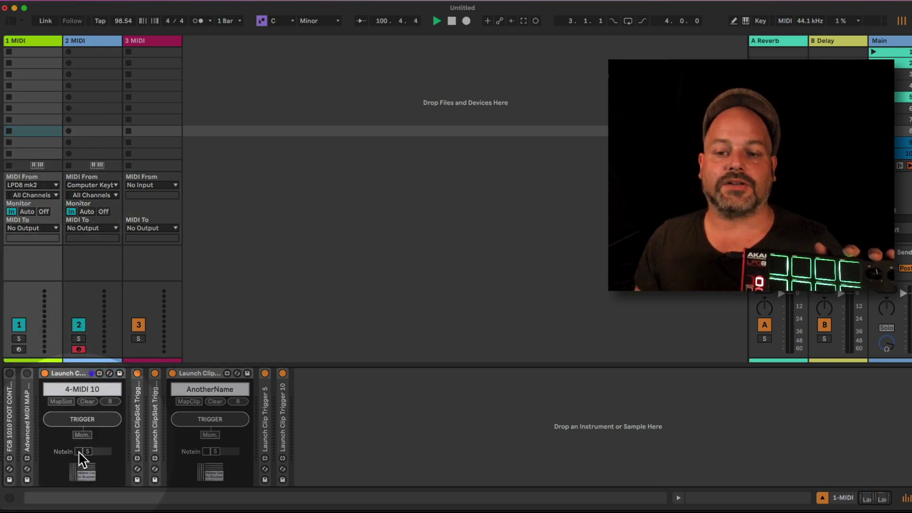
{"action": "left_click", "coordinate": [79, 451]}
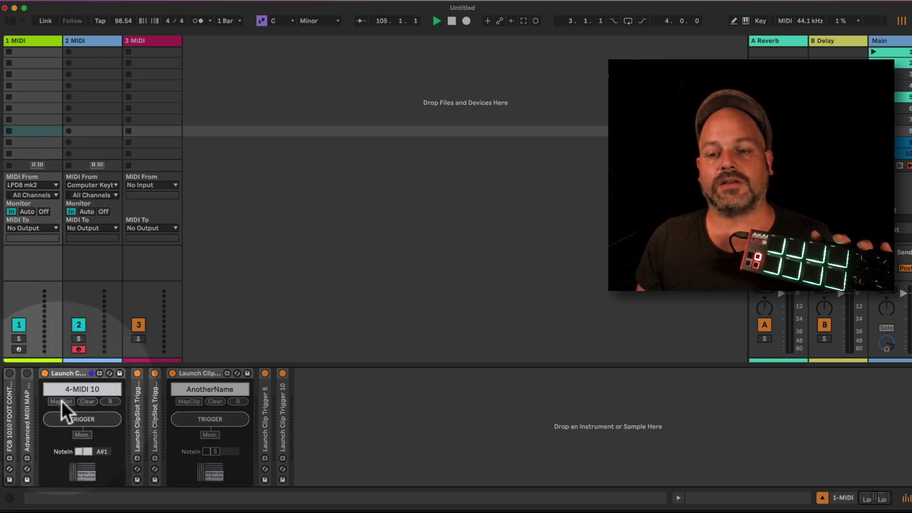
{"action": "left_click", "coordinate": [84, 403]}
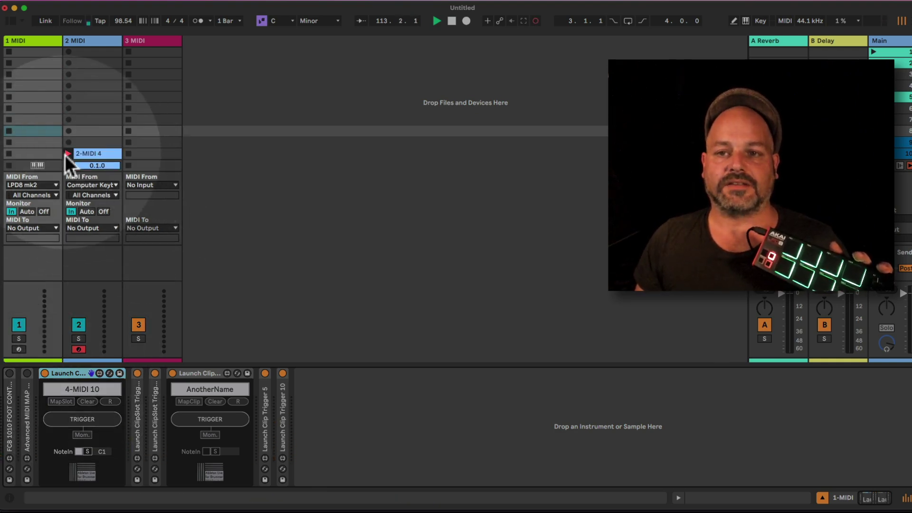
{"action": "left_click", "coordinate": [69, 154]}
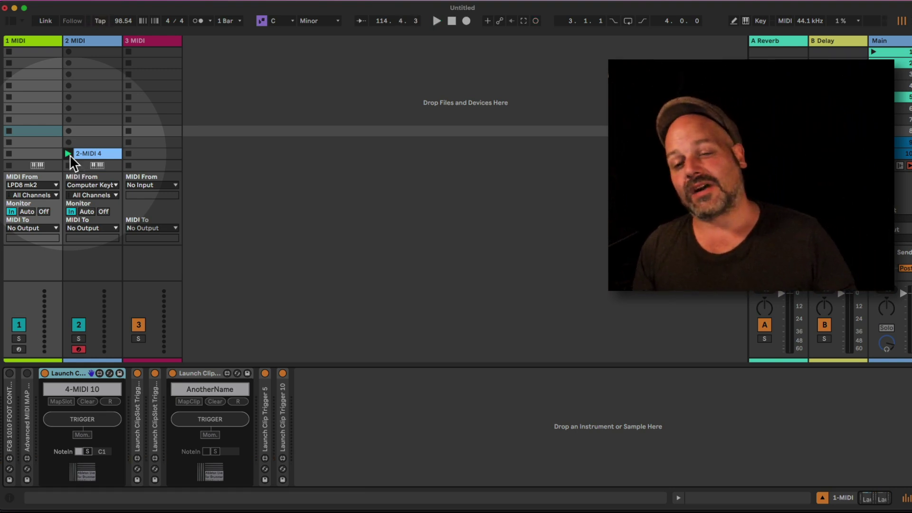
Disable the 4-MIDI 10 Launch ClipSlot Trigger device on track 1 MIDI
{"action": "left_click", "coordinate": [44, 373]}
{"action": "left_click", "coordinate": [44, 373]}
{"action": "left_click", "coordinate": [45, 373]}
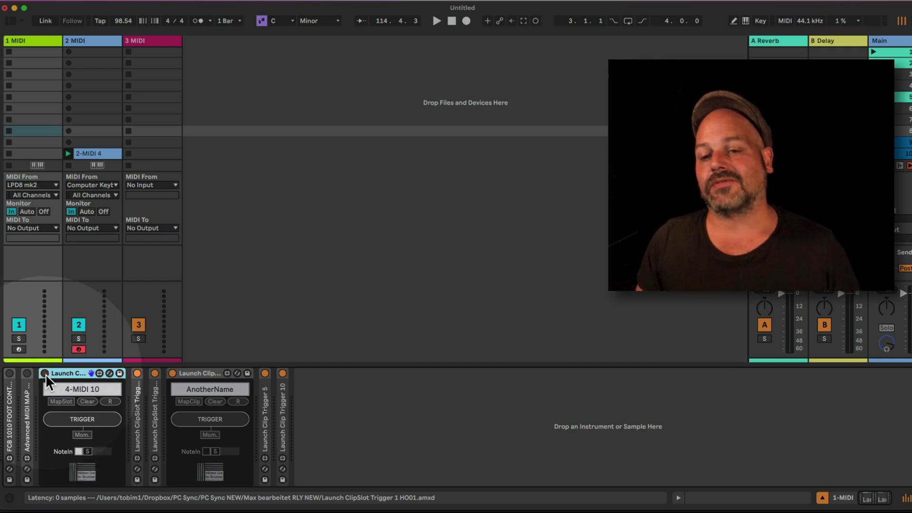
Enable the 4-MIDI 10 Launch ClipSlot Trigger and the Advanced MIDI MAP device, and open the latter's Button Control window
{"action": "left_click", "coordinate": [44, 374]}
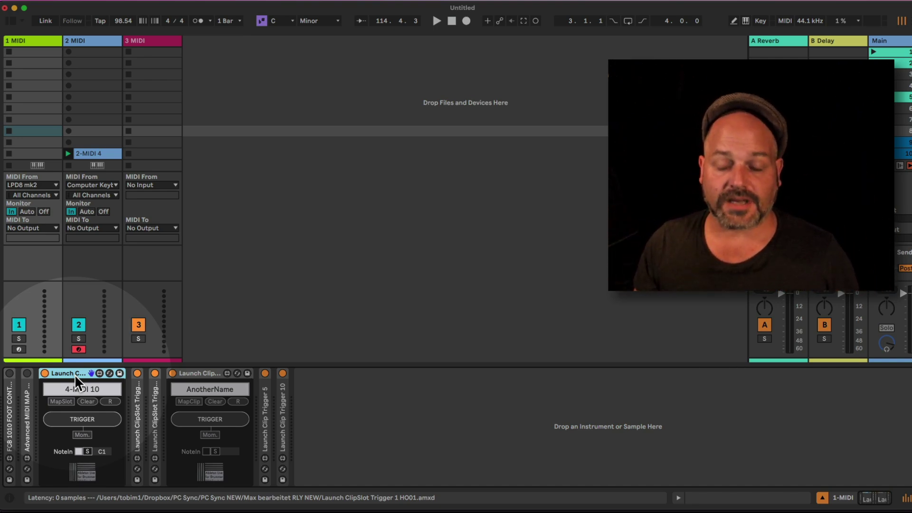
{"action": "double_click", "coordinate": [26, 404]}
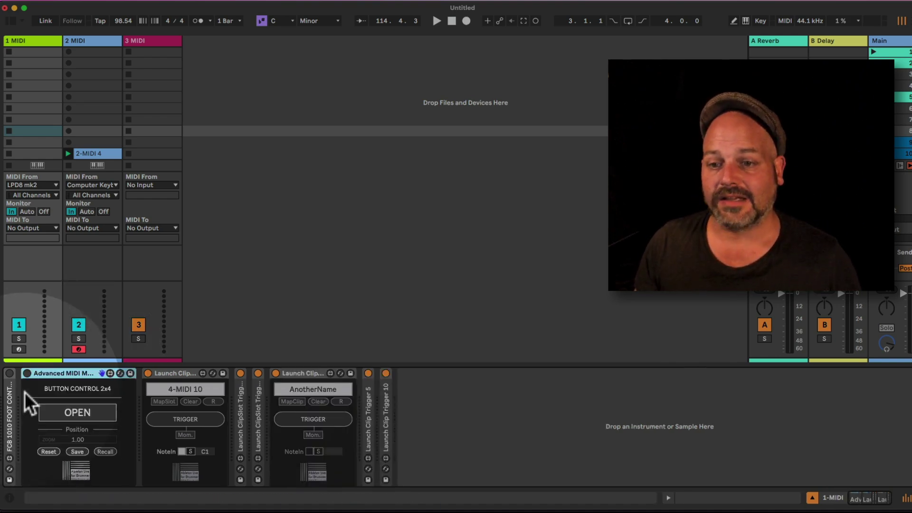
{"action": "left_click", "coordinate": [72, 413]}
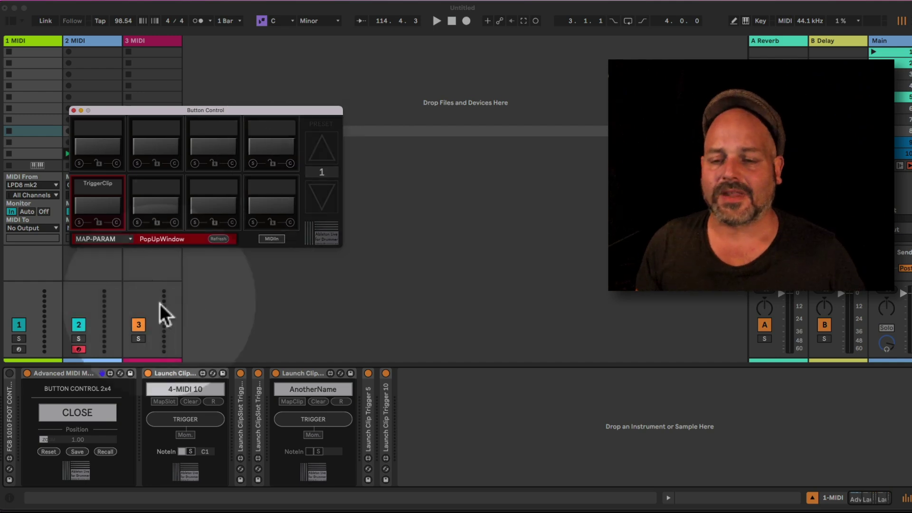
Fold the Advanced MIDI MAP device and close its Button Control window
{"action": "double_click", "coordinate": [62, 373]}
{"action": "left_click", "coordinate": [75, 372]}
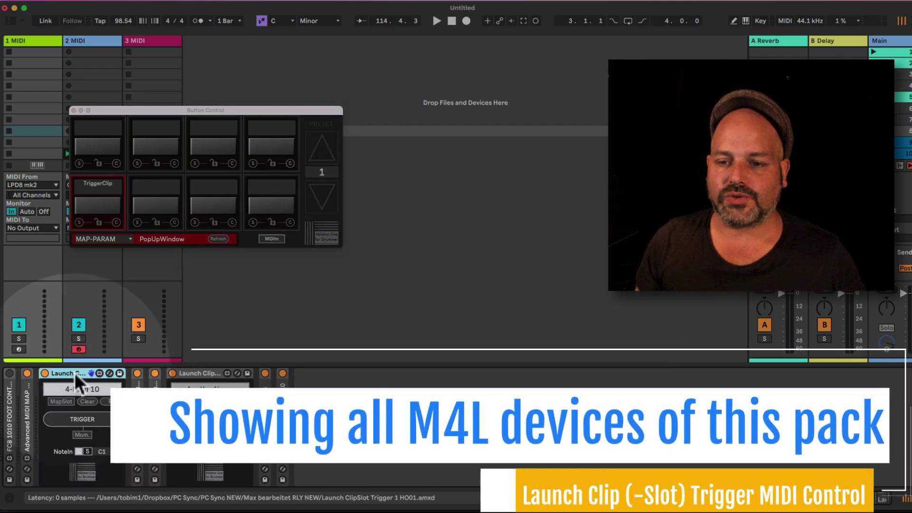
{"action": "left_click", "coordinate": [73, 112]}
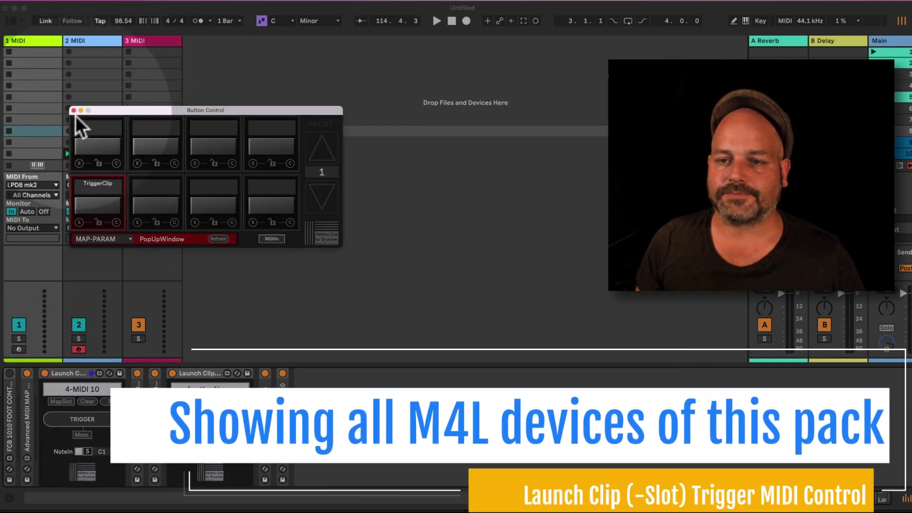
{"action": "left_click", "coordinate": [74, 111]}
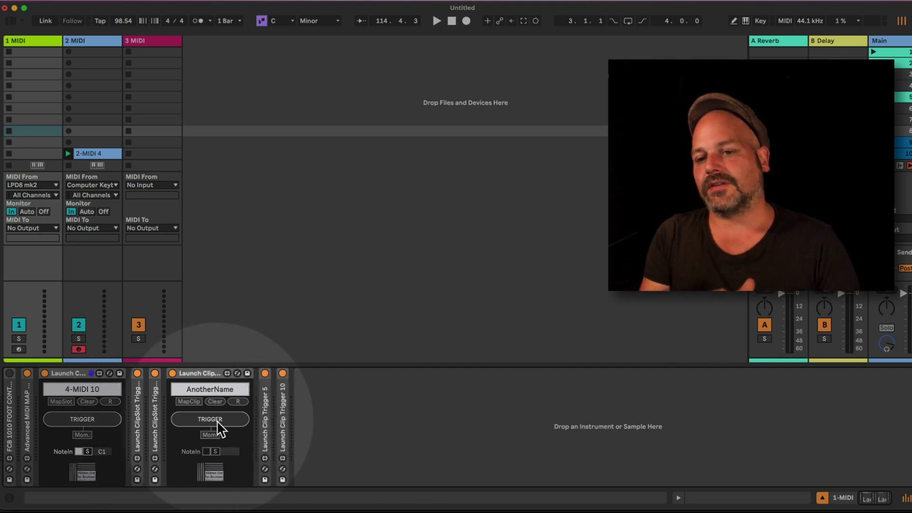
Unfold Launch ClipSlot Trigger 5 and Launch ClipSlot Trigger 10 to view their trigger slots, then fold the 10-slot version
{"action": "double_click", "coordinate": [136, 434]}
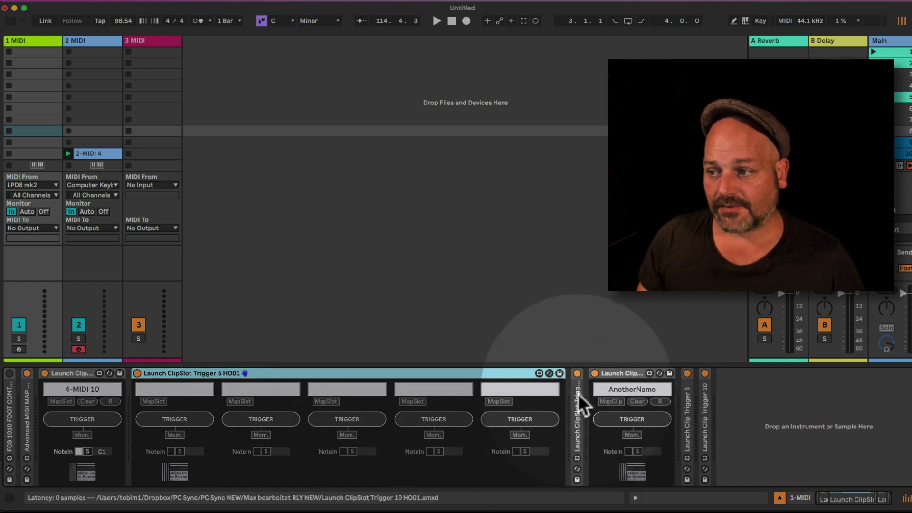
{"action": "double_click", "coordinate": [577, 396]}
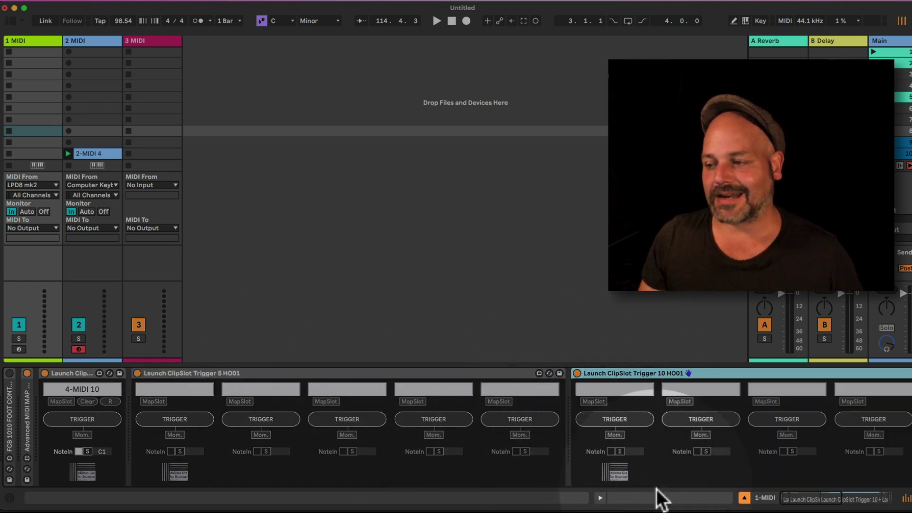
{"action": "left_click_drag", "start_coordinate": [833, 504], "coordinate": [863, 501]}
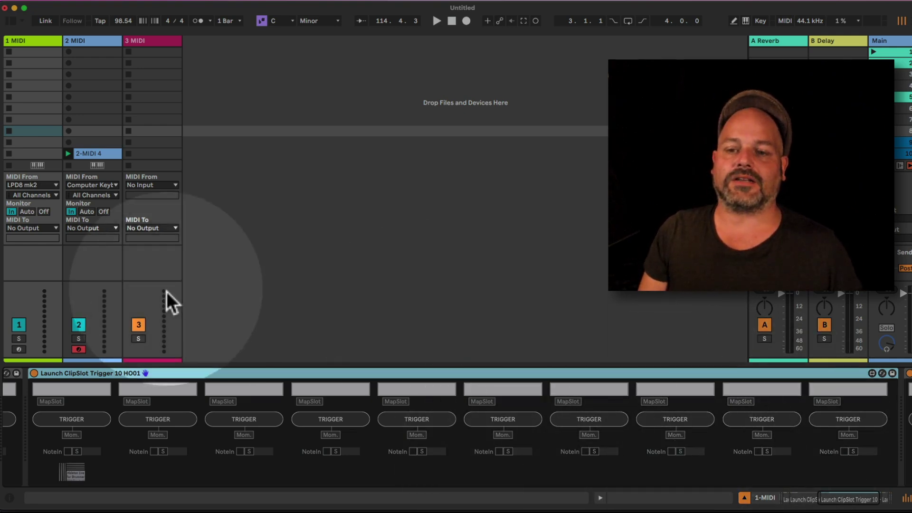
{"action": "left_click", "coordinate": [35, 372]}
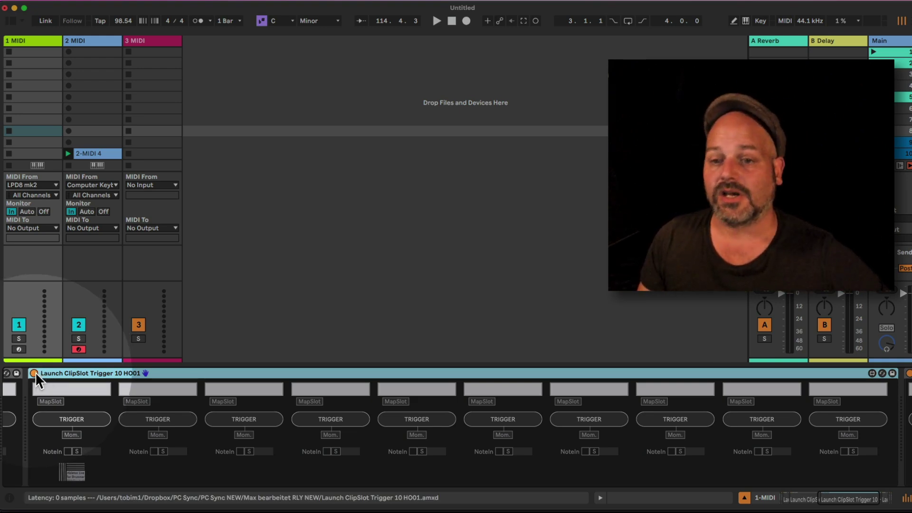
{"action": "double_click", "coordinate": [635, 376]}
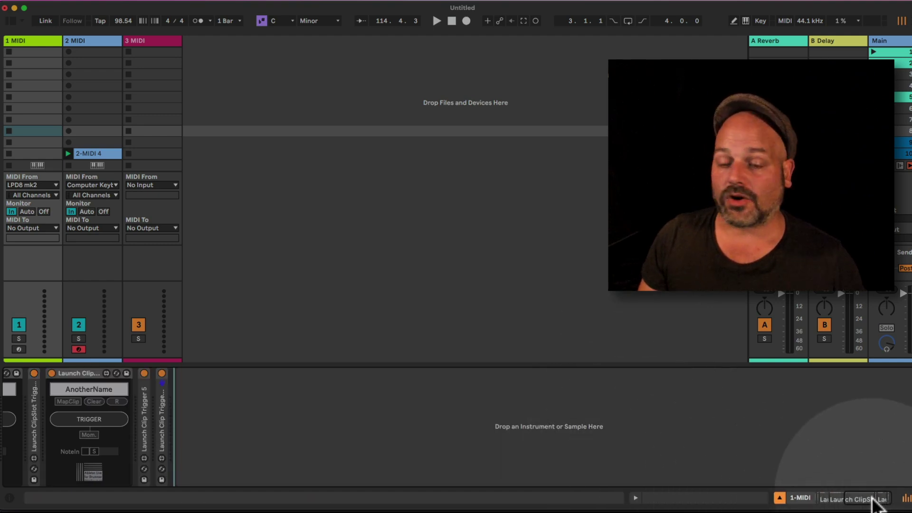
Unfold the Launch Clip Trigger 5 and Launch Clip Trigger 10 devices to view their trigger slots
{"action": "scroll", "coordinate": [873, 504], "scroll_direction": "left", "scroll_amount": 5}
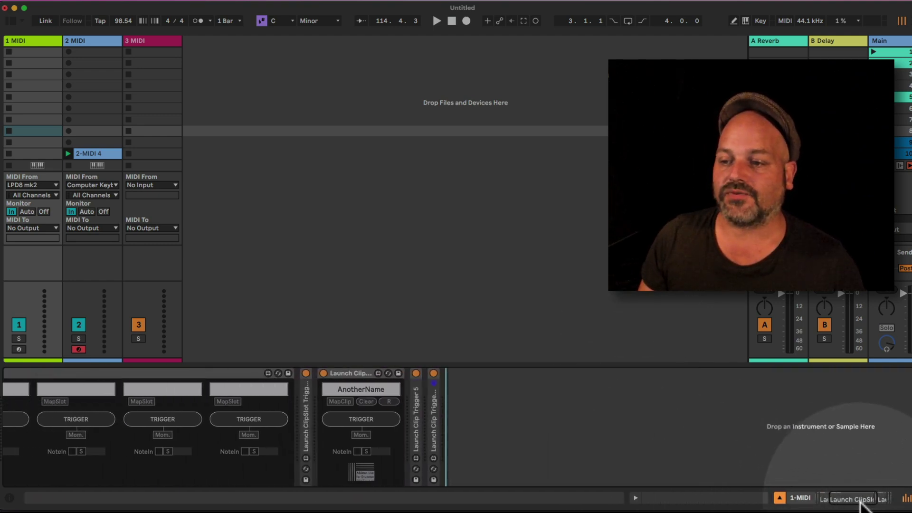
{"action": "scroll", "coordinate": [873, 505], "scroll_direction": "right", "scroll_amount": 2}
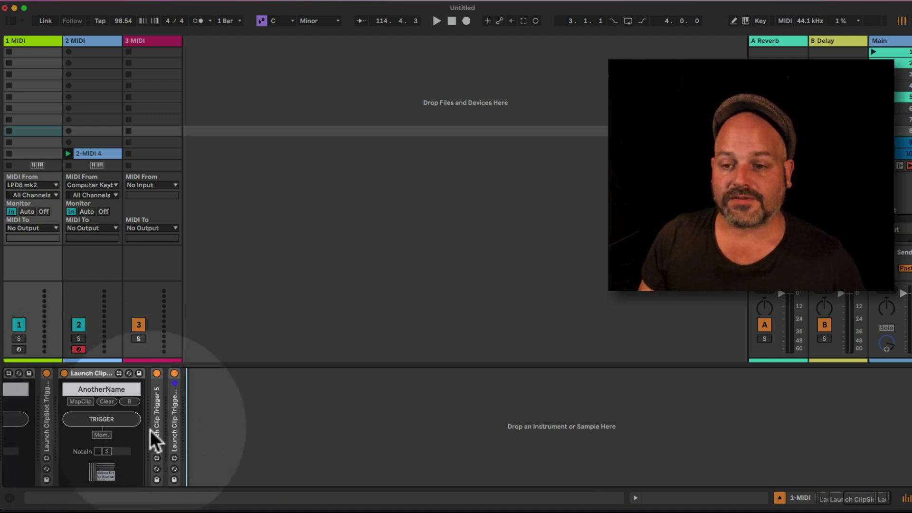
{"action": "double_click", "coordinate": [157, 427]}
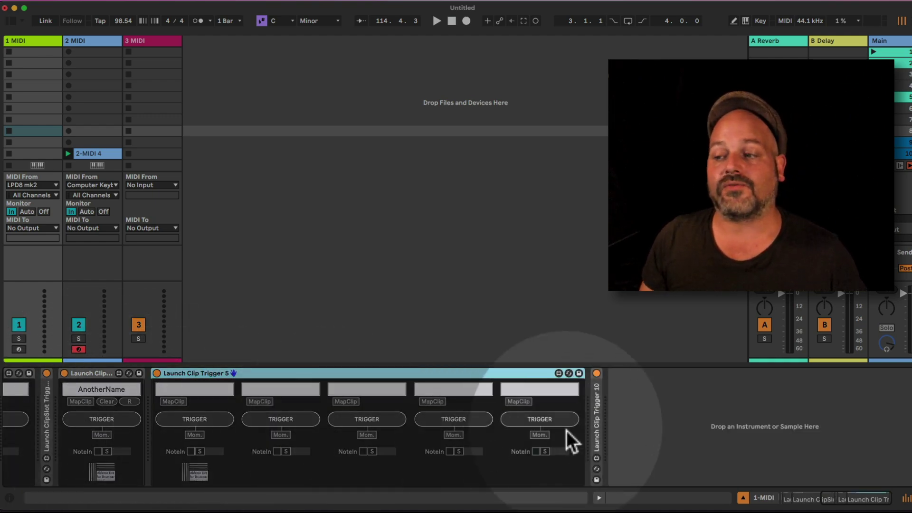
{"action": "double_click", "coordinate": [594, 428]}
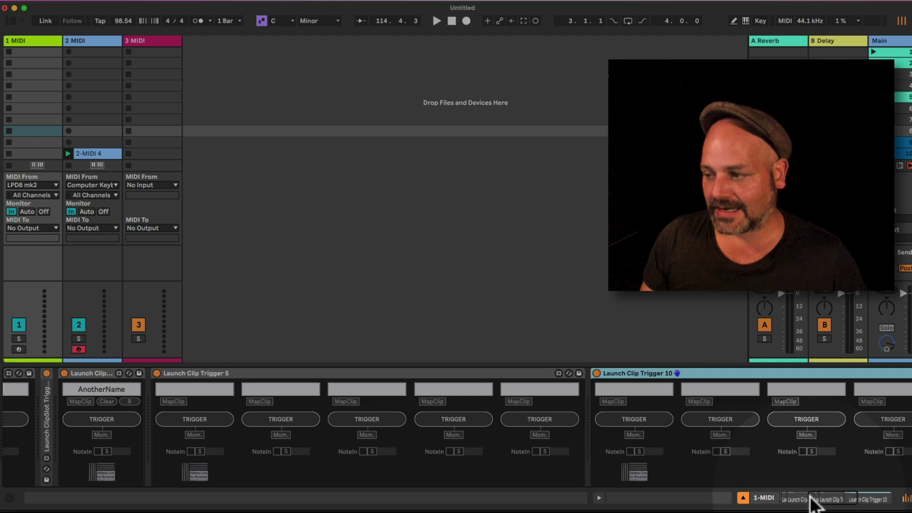
Fold Launch ClipSlot Trigger 5, Launch Clip Trigger 5 and Launch Clip Trigger 10, keeping the single-slot triggers unfolded
{"action": "scroll", "coordinate": [855, 472], "scroll_direction": "left", "scroll_amount": 10}
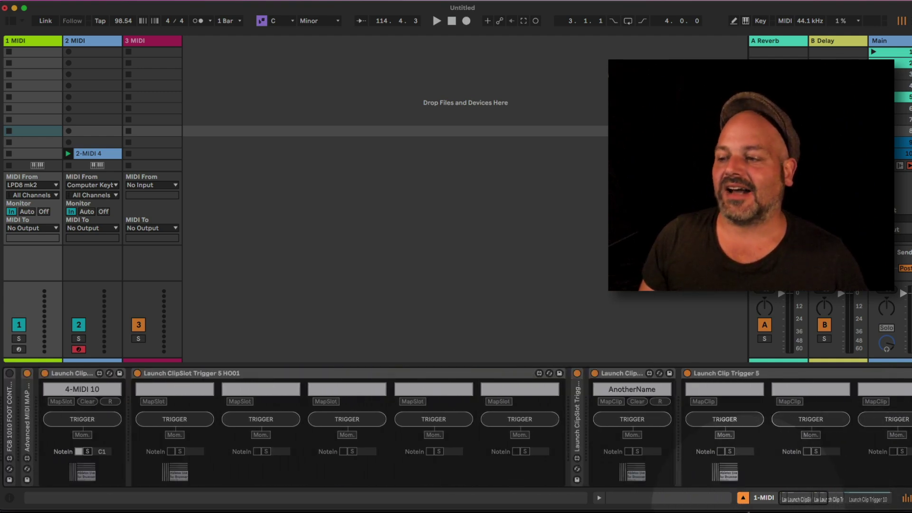
{"action": "double_click", "coordinate": [230, 373]}
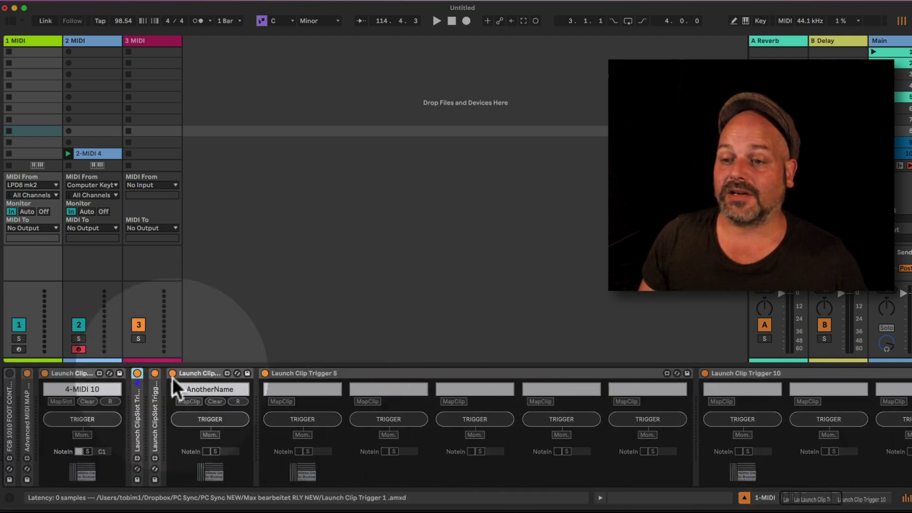
{"action": "double_click", "coordinate": [77, 375]}
{"action": "double_click", "coordinate": [45, 402]}
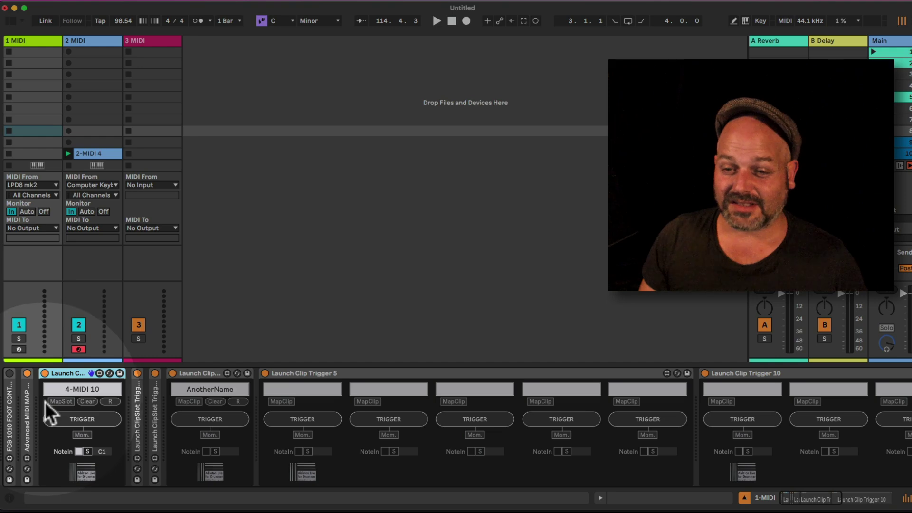
{"action": "double_click", "coordinate": [326, 375]}
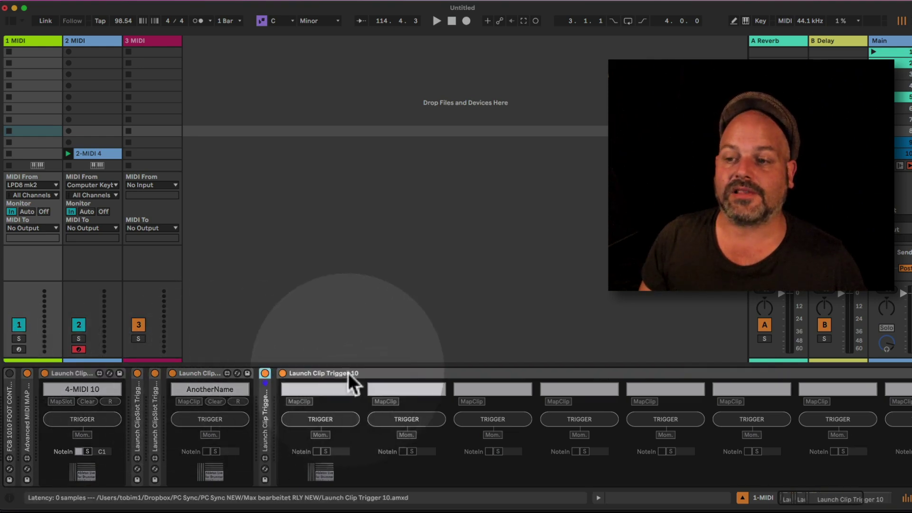
{"action": "double_click", "coordinate": [347, 373]}
{"action": "left_click", "coordinate": [870, 501]}
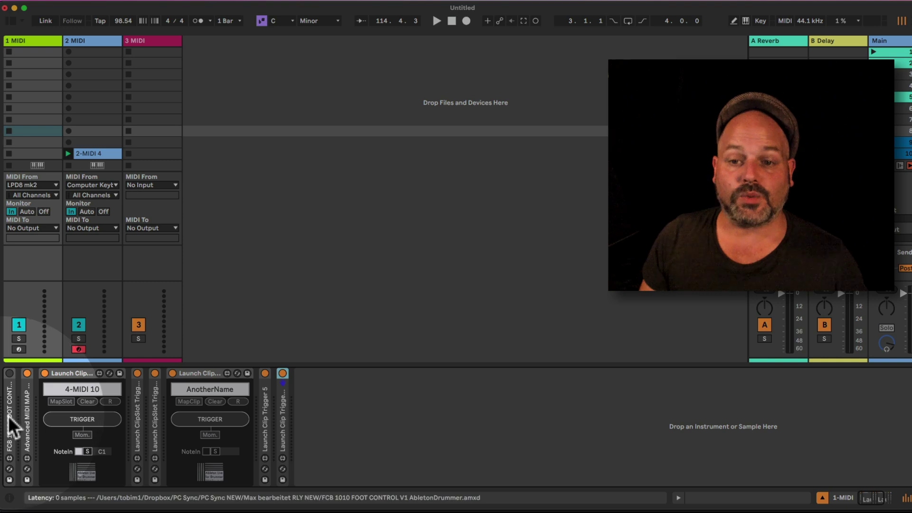
Unfold and enable the FCB 1010 Foot Control device, and open its FootControl window for a look before closing it
{"action": "double_click", "coordinate": [9, 417]}
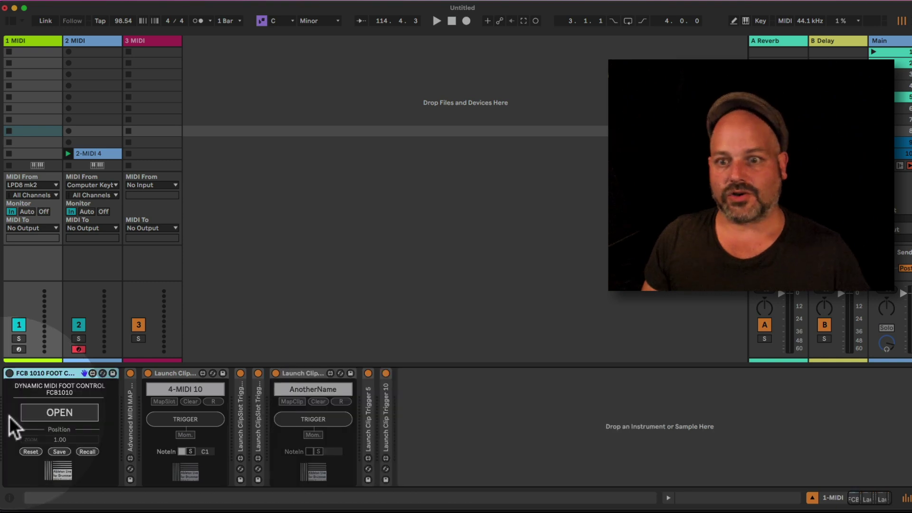
{"action": "left_click", "coordinate": [43, 414]}
{"action": "left_click", "coordinate": [43, 415]}
{"action": "left_click", "coordinate": [51, 411]}
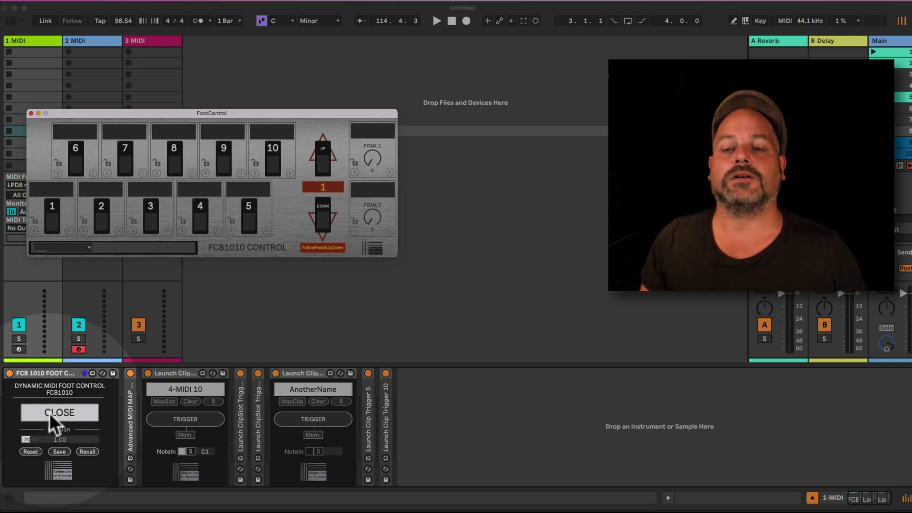
{"action": "left_click", "coordinate": [49, 413]}
Unfold the Advanced MIDI MAP device and open its Button Control window to view the functions assignable to the TriggerClip button
{"action": "double_click", "coordinate": [130, 434]}
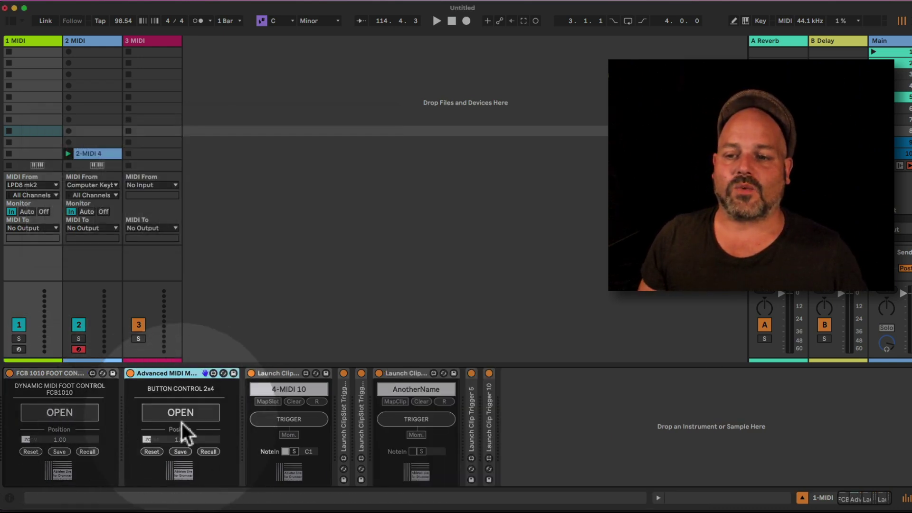
{"action": "left_click", "coordinate": [182, 417]}
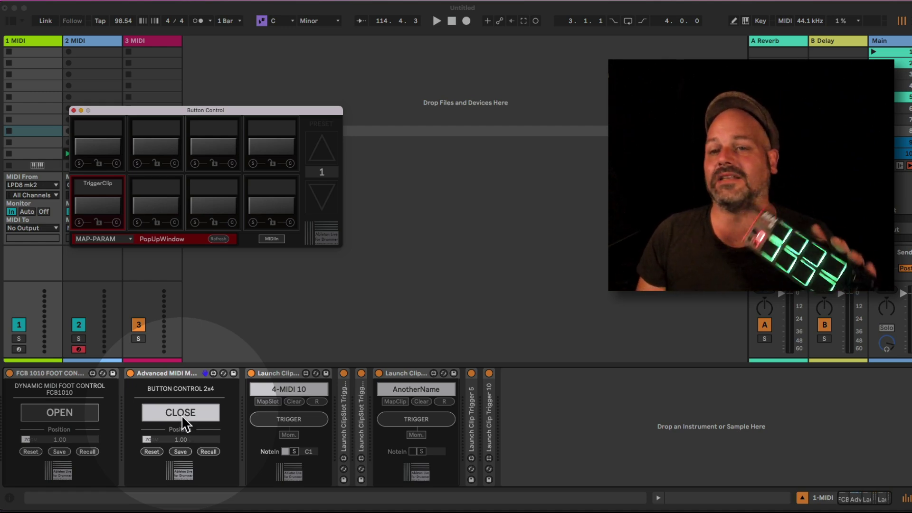
{"action": "left_click", "coordinate": [116, 239]}
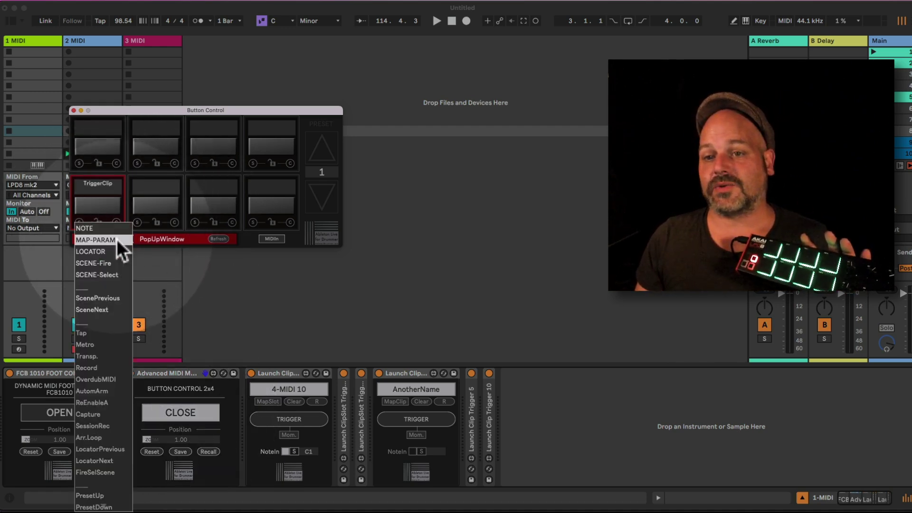
{"action": "left_click", "coordinate": [280, 227]}
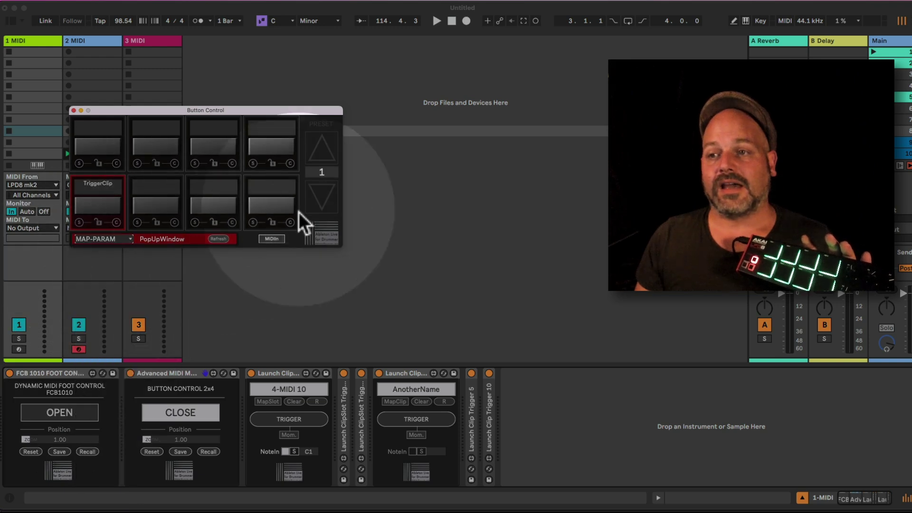
Switch Button Control to preset 10 and return it to preset 1
{"action": "left_click", "coordinate": [324, 154]}
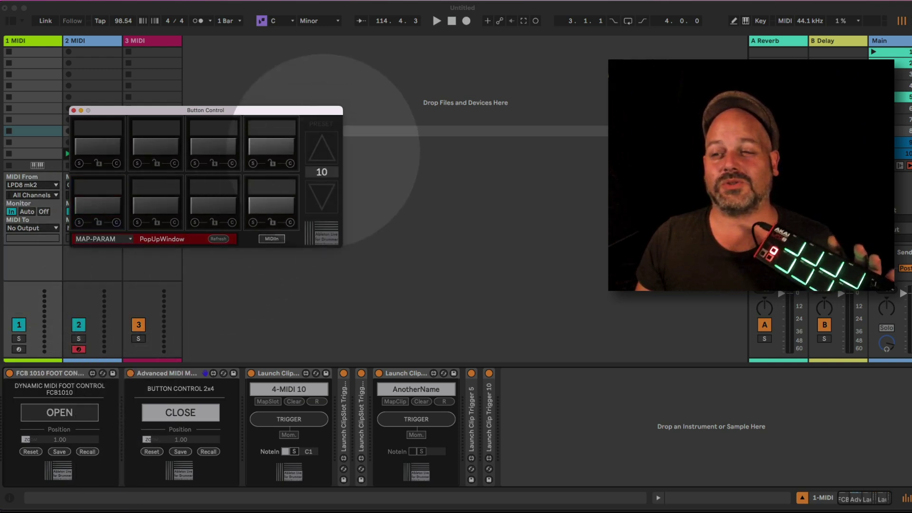
{"action": "mouse_move", "coordinate": [325, 171]}
{"action": "left_mouse_down"}
{"action": "mouse_move", "coordinate": [325, 142]}
{"action": "mouse_move", "coordinate": [325, 257]}
{"action": "mouse_move", "coordinate": [325, 58]}
{"action": "mouse_move", "coordinate": [325, 170]}
{"action": "left_mouse_up"}
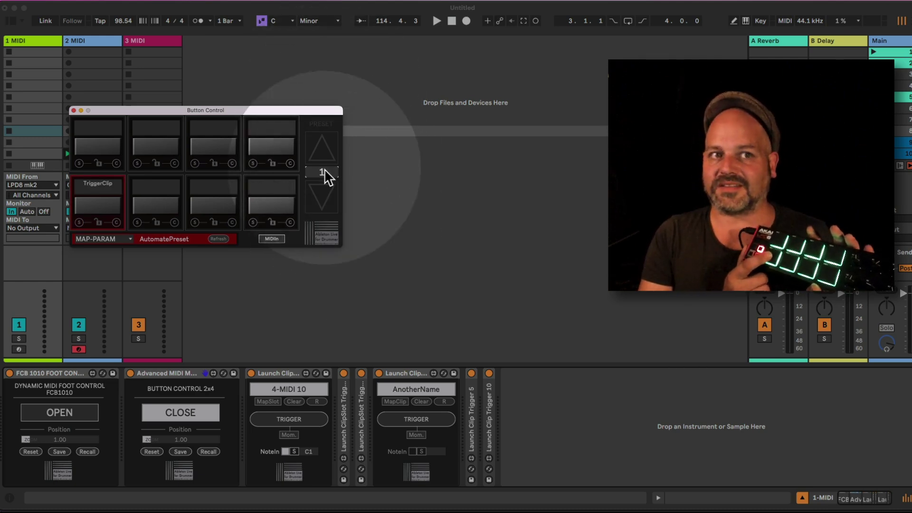
{"action": "left_click_drag", "start_coordinate": [324, 169], "coordinate": [325, 191]}
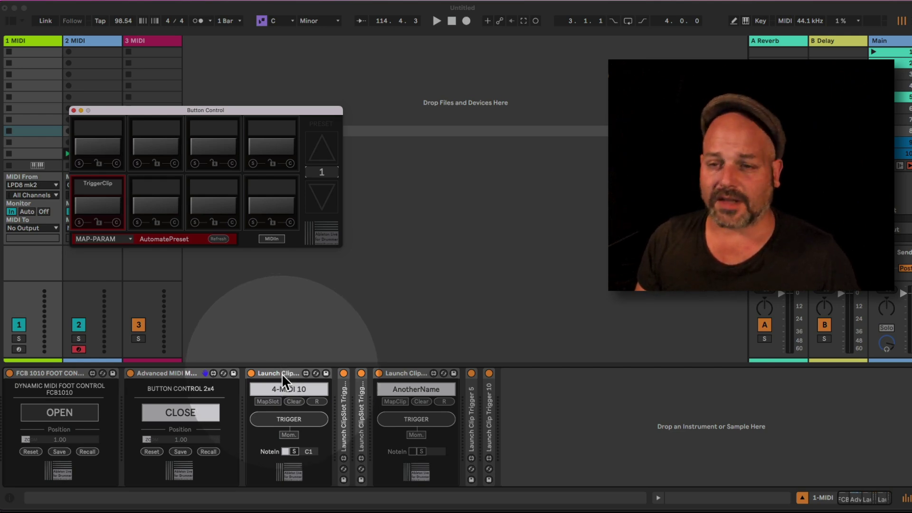
Move the Button Control window closer to the devices and review the full list of functions assignable to the TriggerClip button
{"action": "left_click_drag", "start_coordinate": [184, 112], "coordinate": [158, 152]}
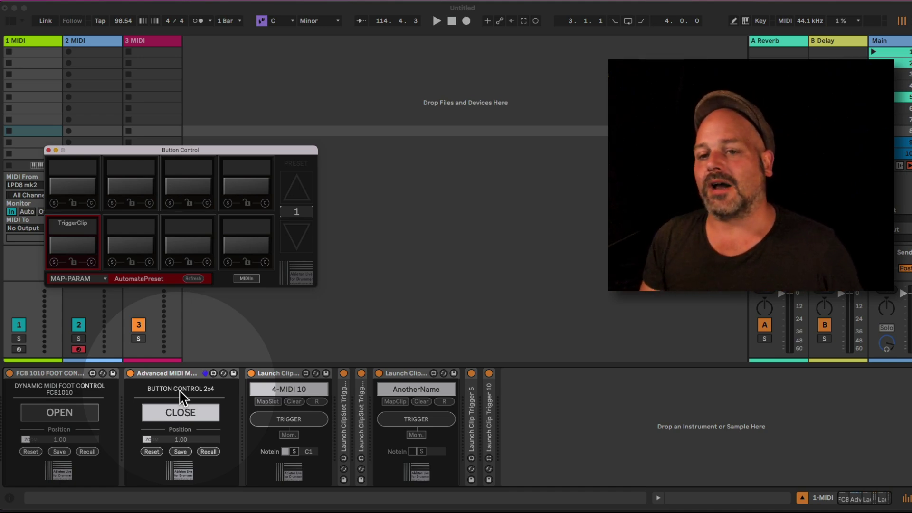
{"action": "left_click", "coordinate": [85, 278]}
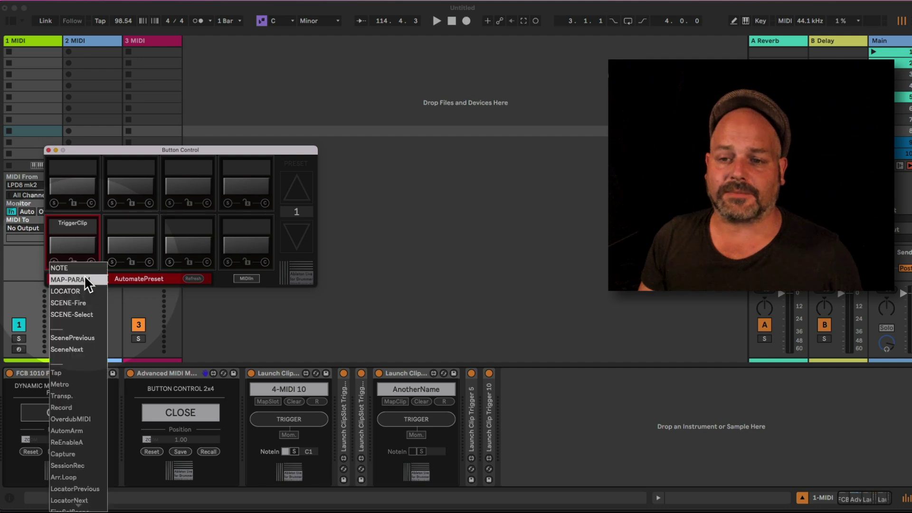
{"action": "scroll", "coordinate": [65, 438], "scroll_direction": "down", "scroll_amount": 3}
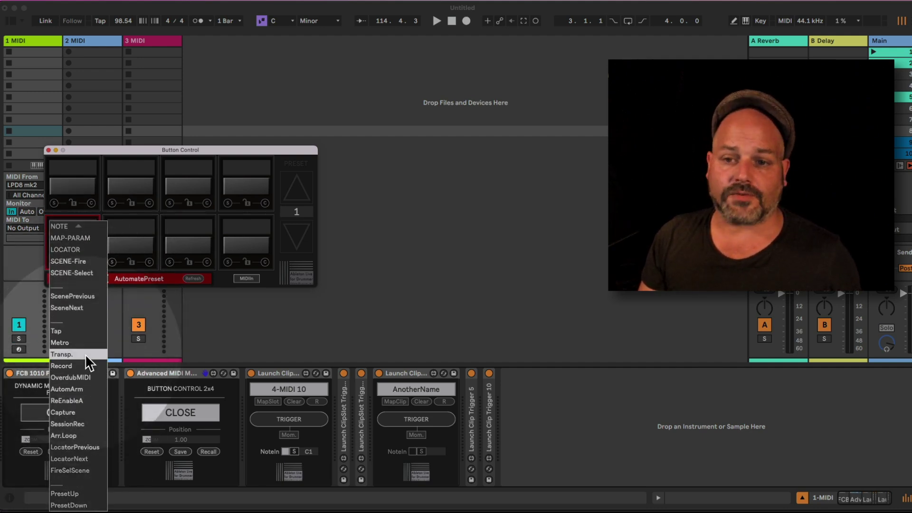
{"action": "left_click", "coordinate": [227, 320]}
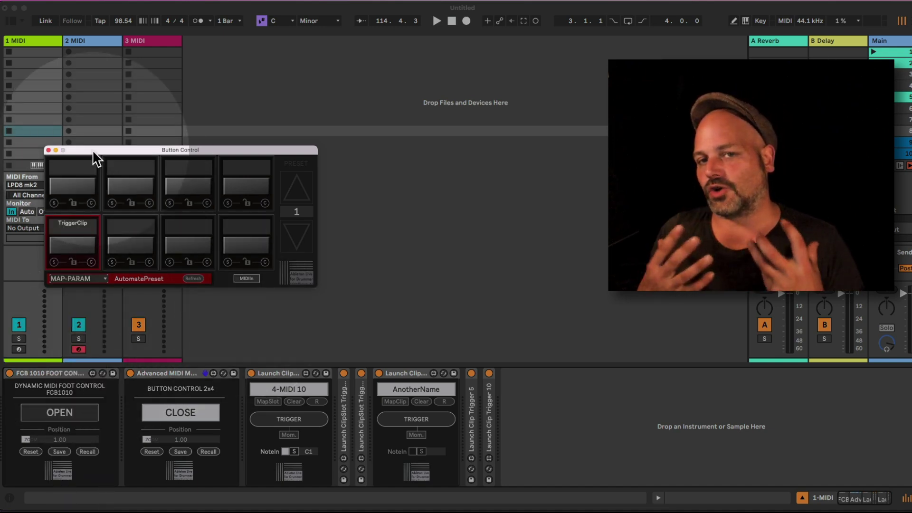